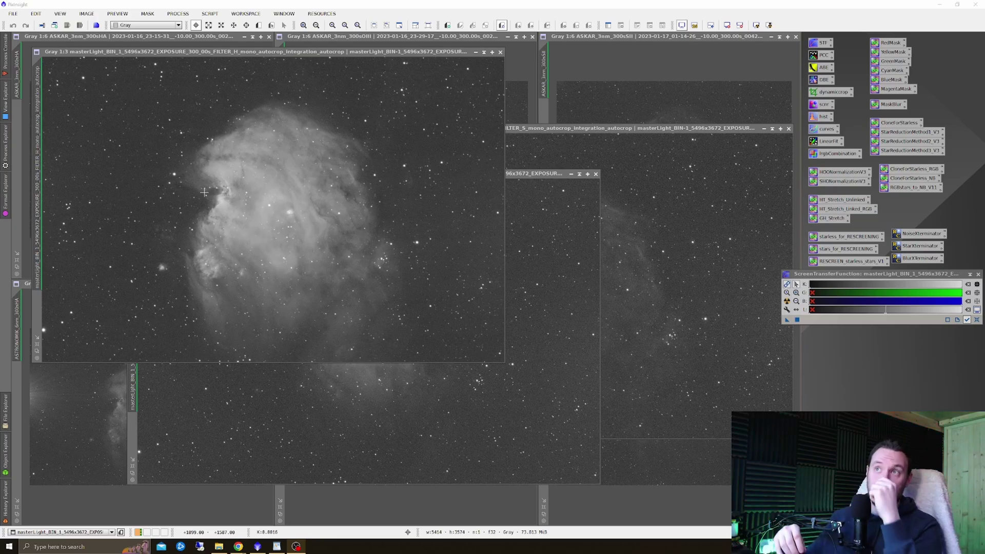
Step: Look over the H, O and S master light images and minimise all three to uncover the single-frame comparison grid
left_click(554, 237)
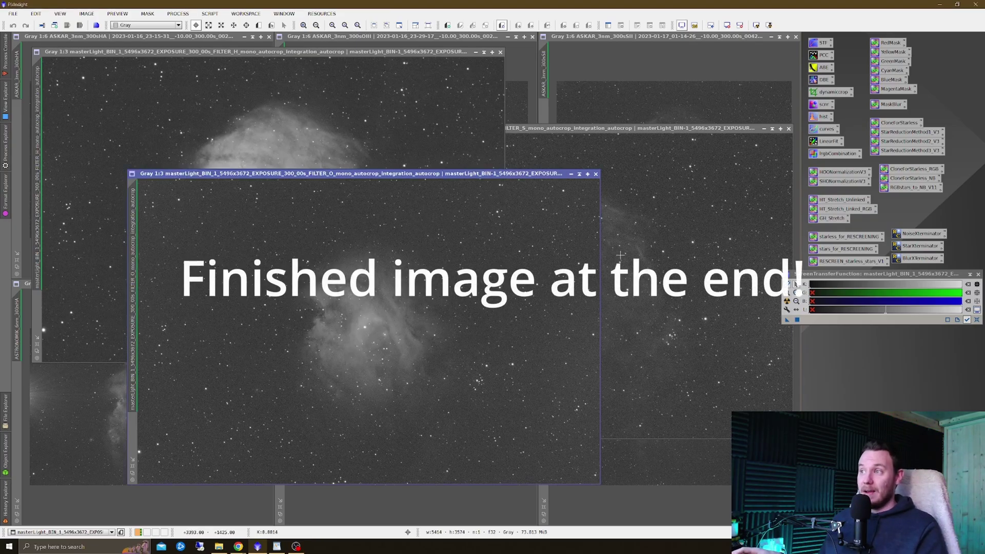
left_click(634, 249)
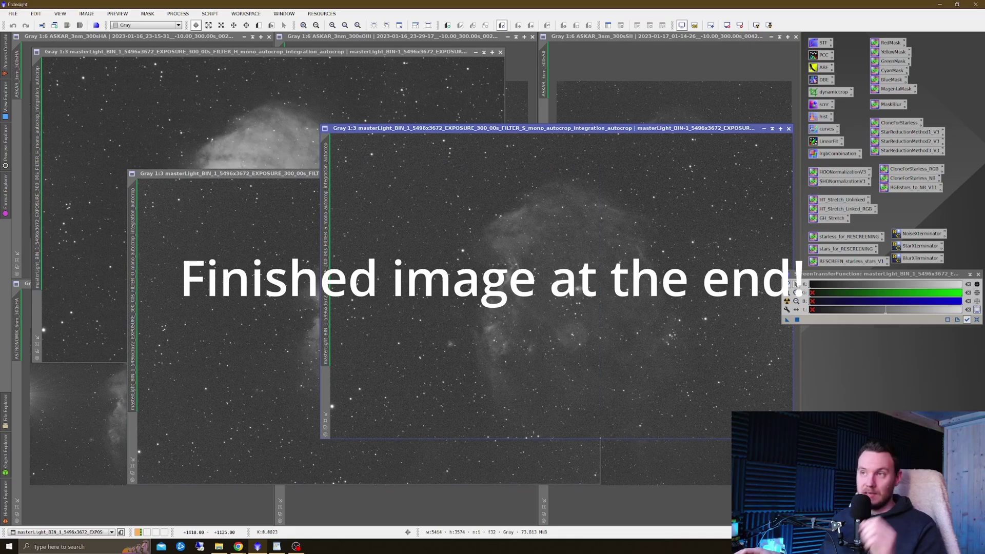
left_click(477, 462)
left_click(479, 66)
left_click(476, 52)
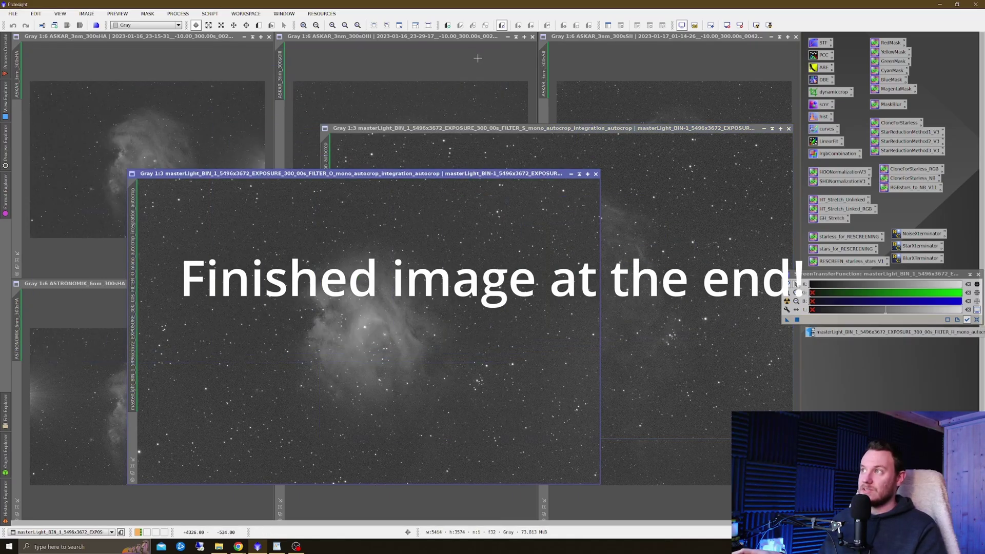
left_click(570, 177)
left_click(764, 129)
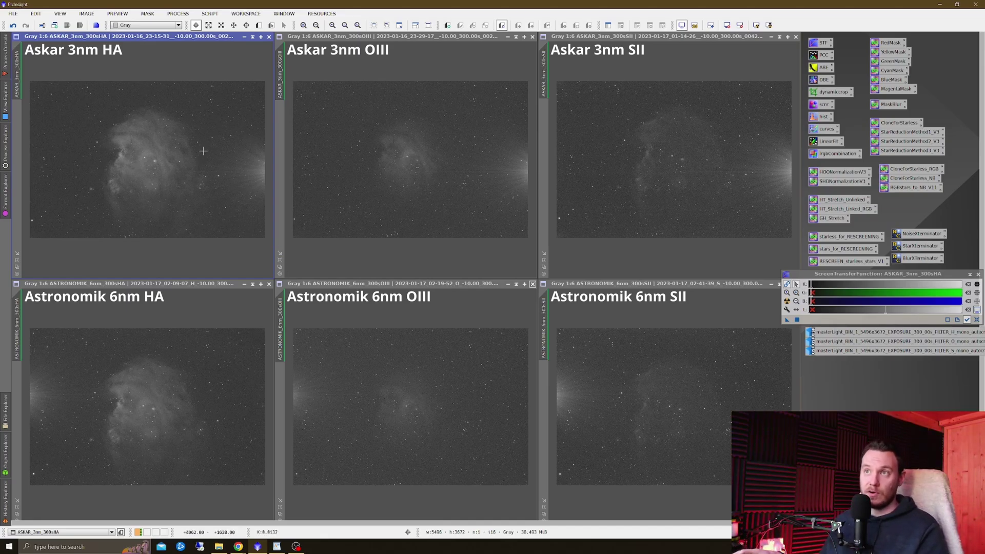
Step: Examine the HA, OIII and SII frames of the Askar 3nm and Astronomik 6nm filters, comparing the two sets at full-frame view
left_click(400, 140)
left_click(668, 139)
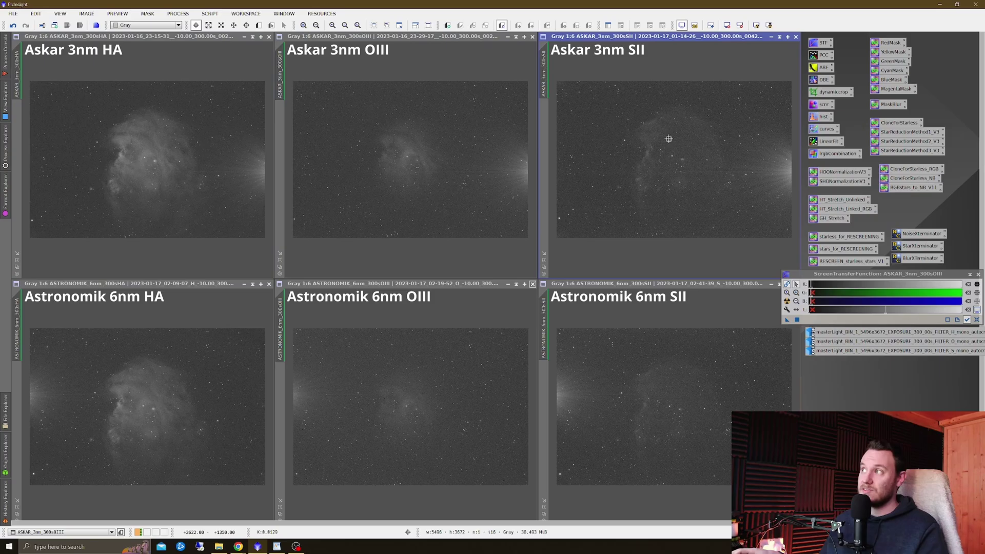
left_click(138, 152)
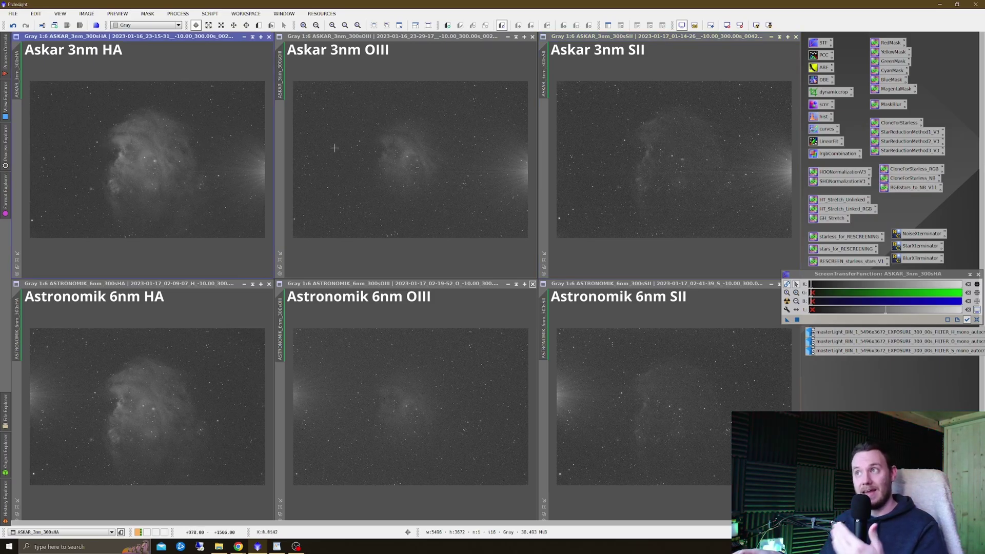
left_click(388, 155)
left_click(655, 137)
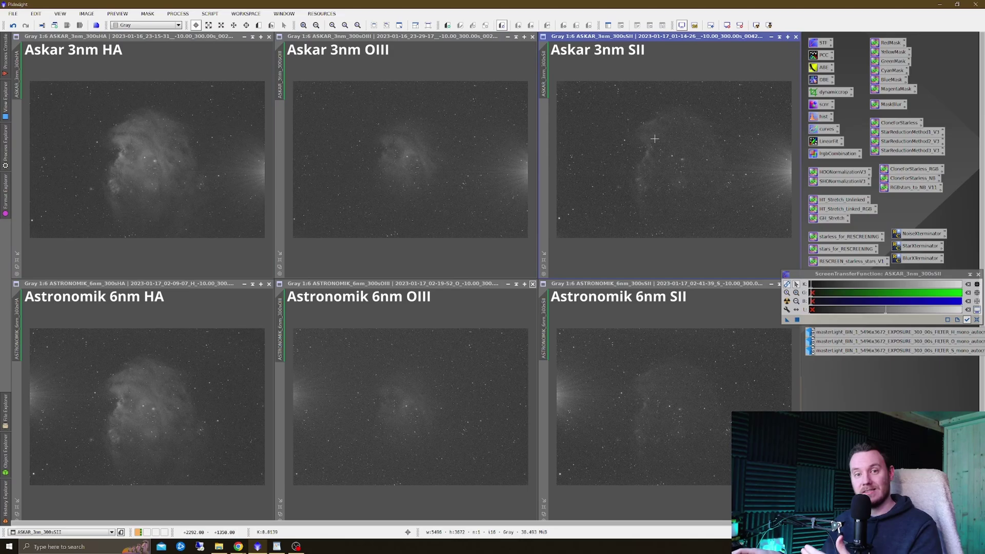
left_click(195, 374)
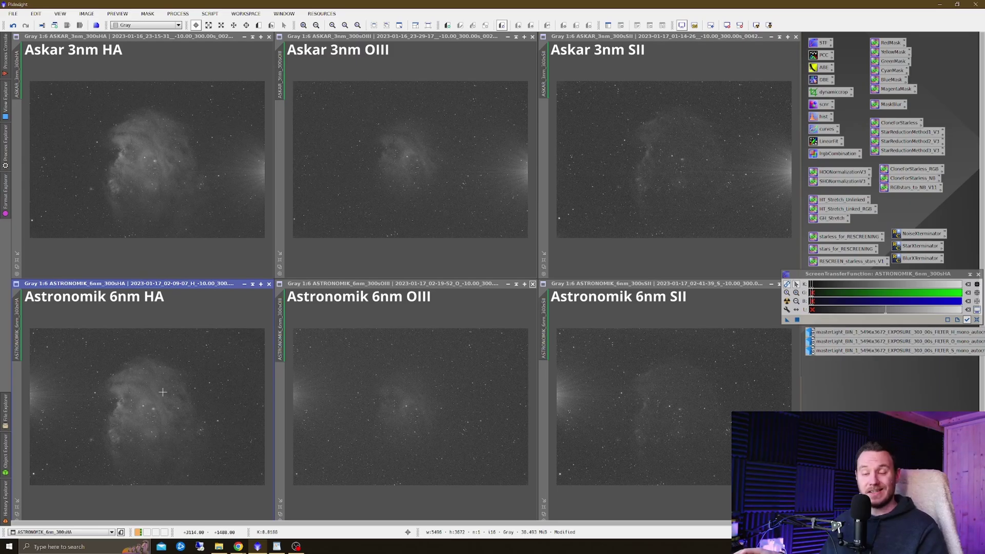
left_click(434, 378)
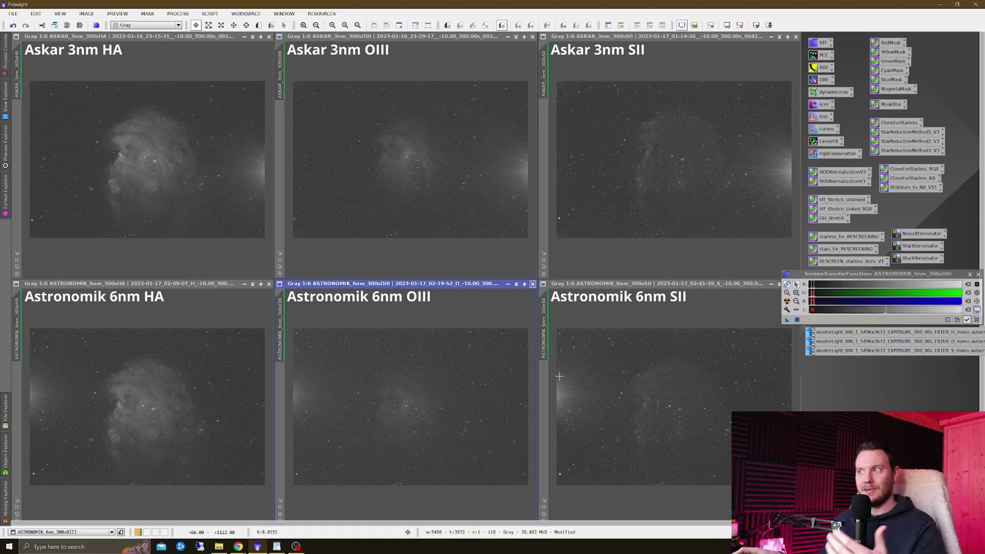
left_click(676, 372)
left_click(225, 315)
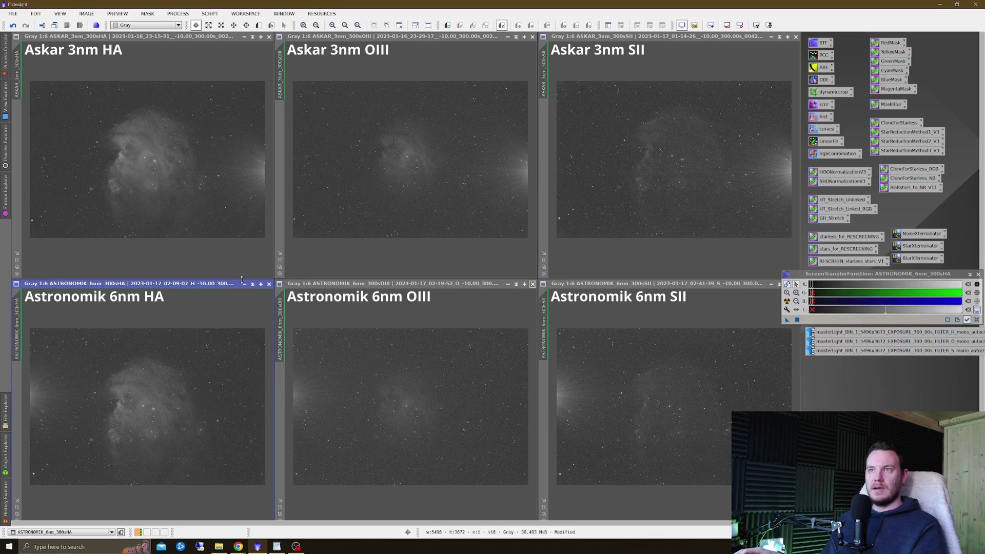
left_click(243, 261)
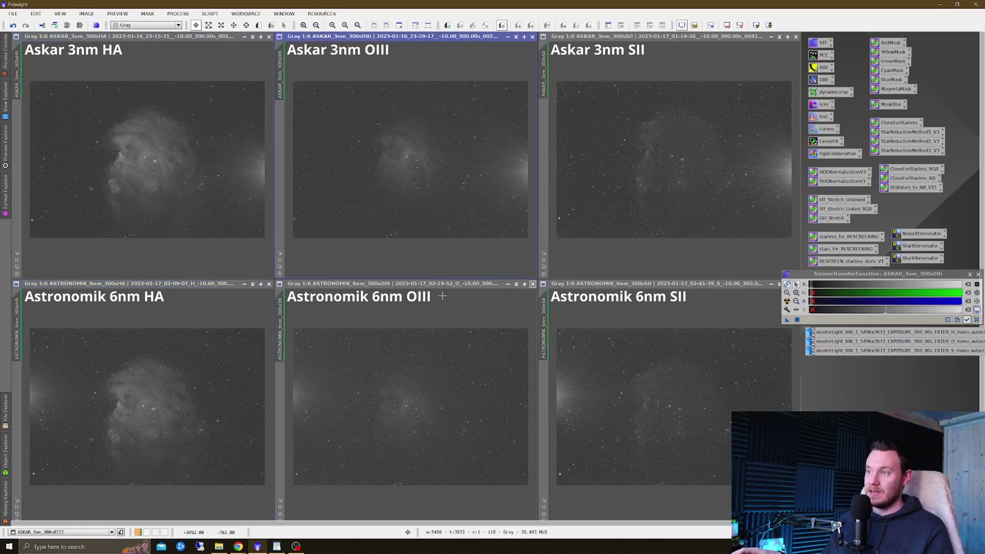
left_click(451, 311)
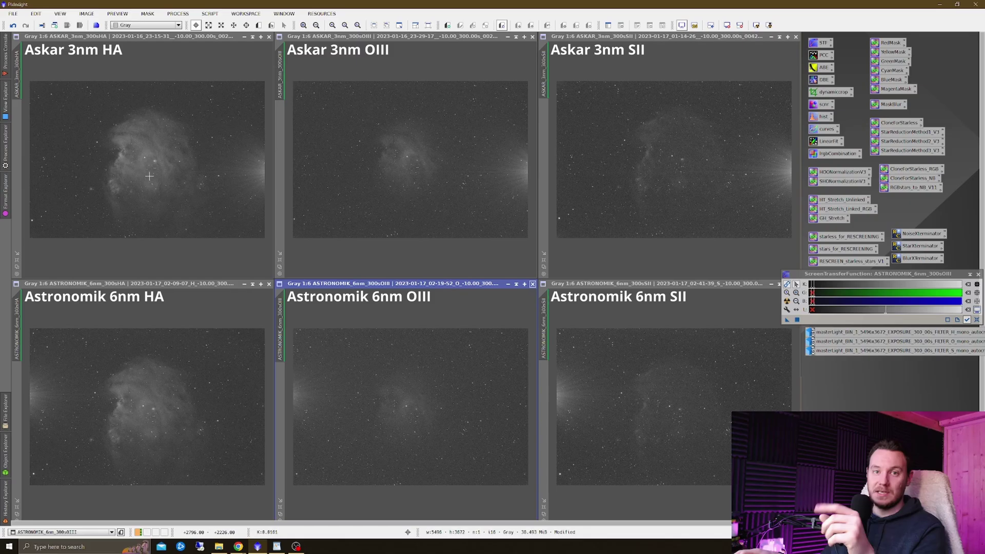
left_click(436, 167)
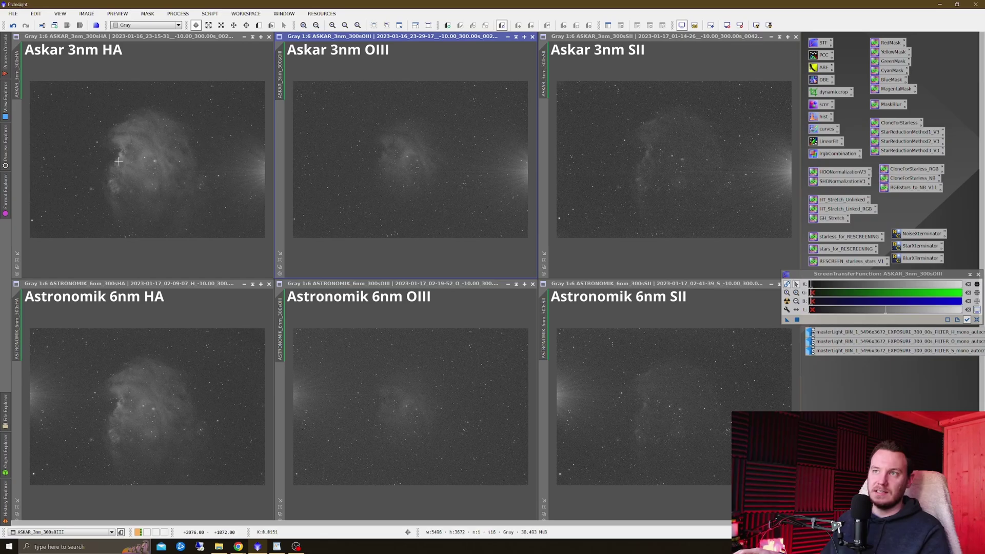
Step: Compare the nebula's dark-edged core in the Askar and Astronomik HA frames at 1:1, matching the Astronomik view to the Askar one
scroll(120, 160, "up", 2)
scroll(122, 138, "up", 3)
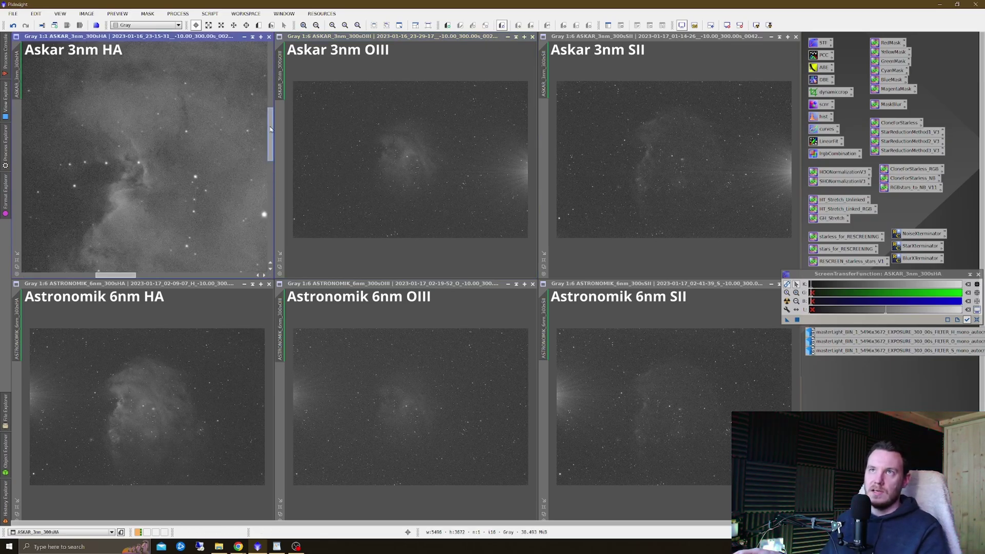
left_click_drag(272, 129, 274, 137)
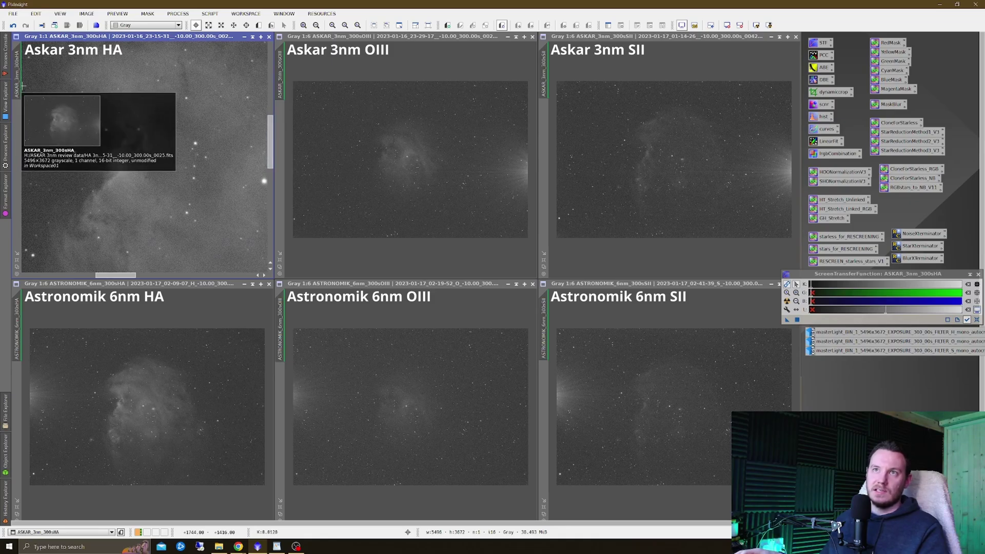
left_click_drag(22, 75, 21, 329)
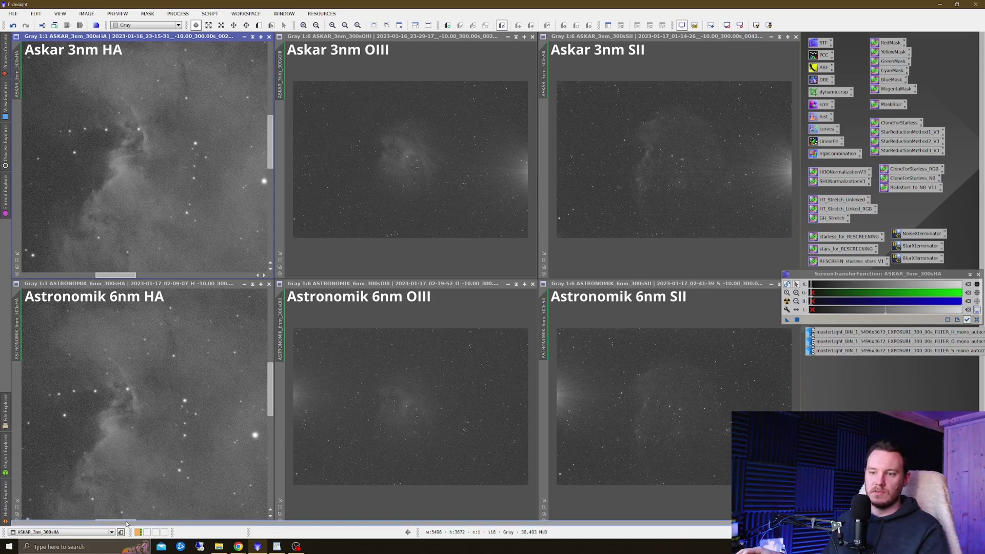
left_click_drag(125, 523, 123, 522)
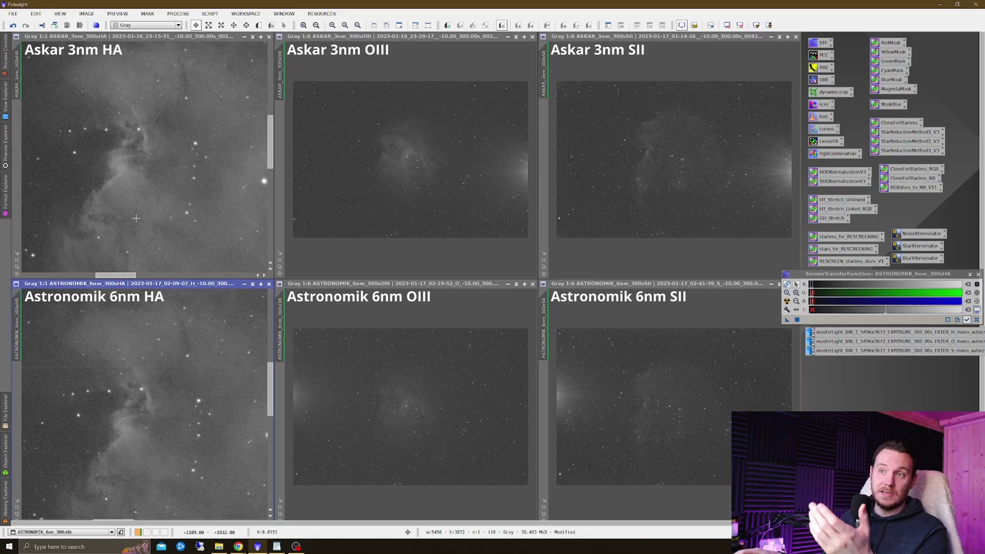
Step: Compare the fainter right-hand part of the nebula in both HA frames at 1:1, and return both to the 1:6 view
left_click_drag(123, 275, 175, 282)
left_click_drag(19, 71, 51, 333)
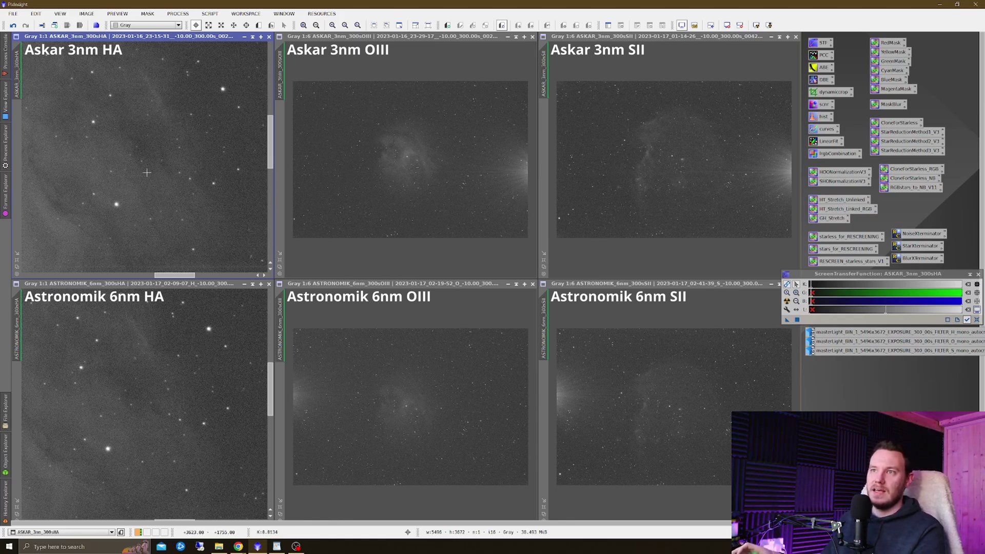
scroll(156, 177, "down", 5)
left_click(165, 369)
scroll(164, 370, "down", 5)
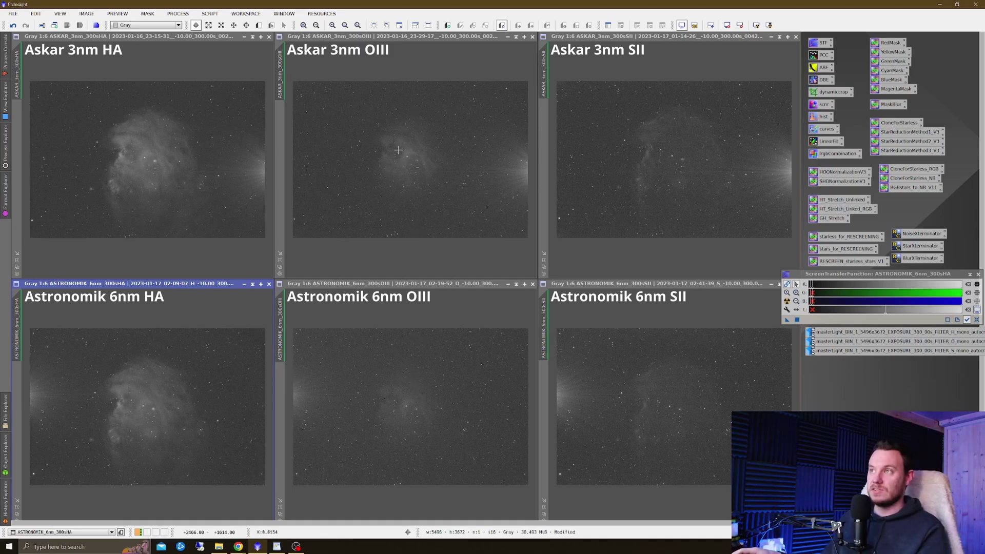
Step: Compare the nebula's core in the Askar and Astronomik OIII frames at 1:2 and 1:1, applying the Askar view to the Astronomik frame
scroll(398, 151, "up", 3)
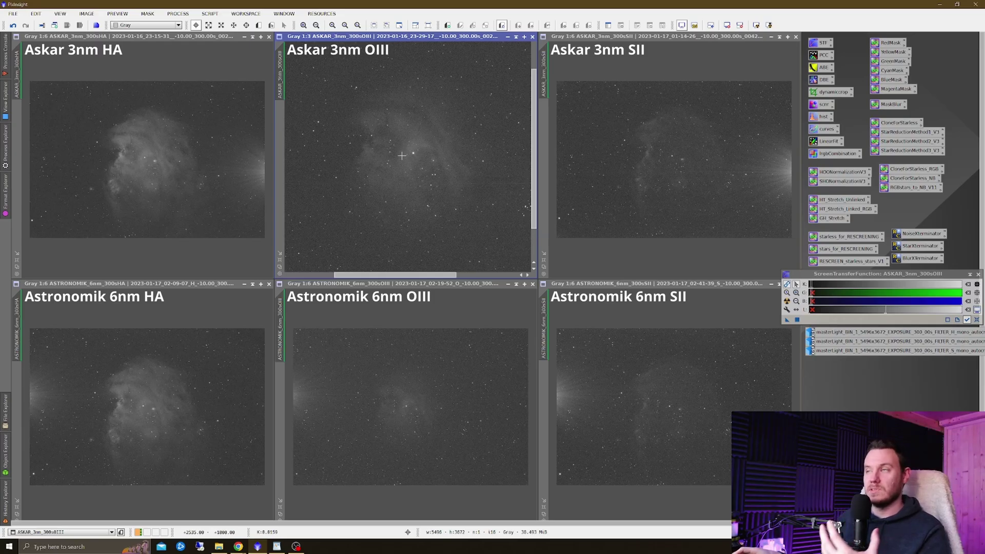
scroll(403, 156, "up", 2)
scroll(394, 149, "down", 1)
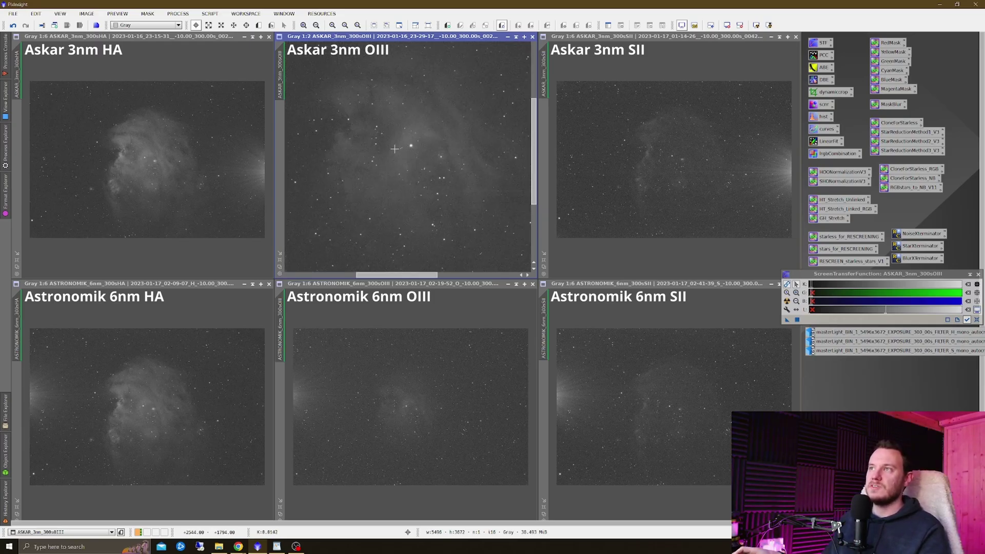
left_click_drag(281, 66, 431, 310)
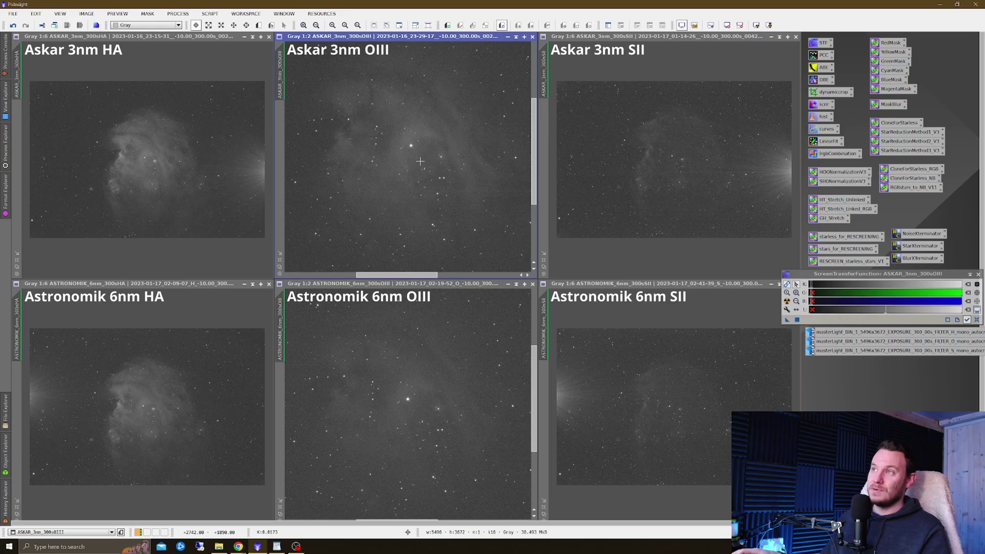
scroll(344, 125, "up", 1)
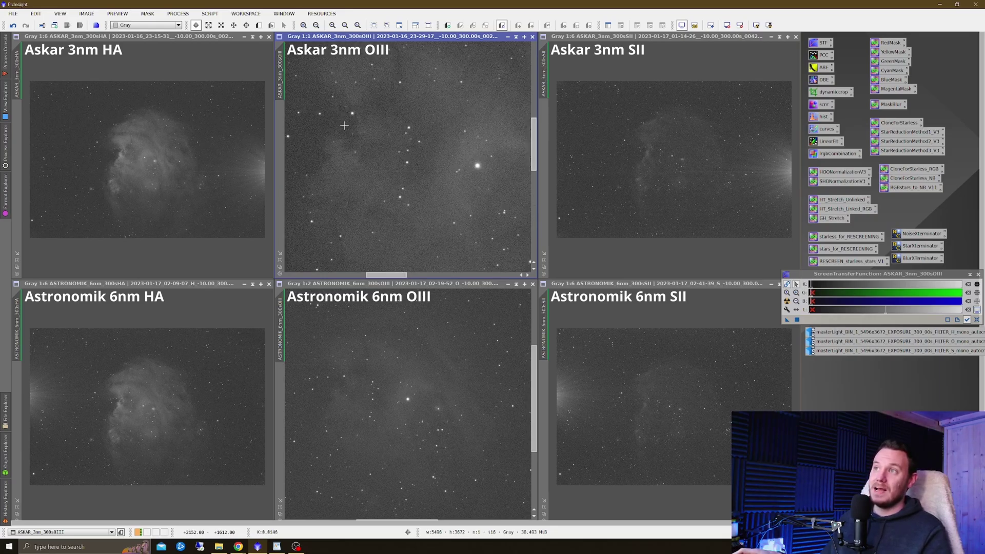
left_click_drag(279, 76, 282, 323)
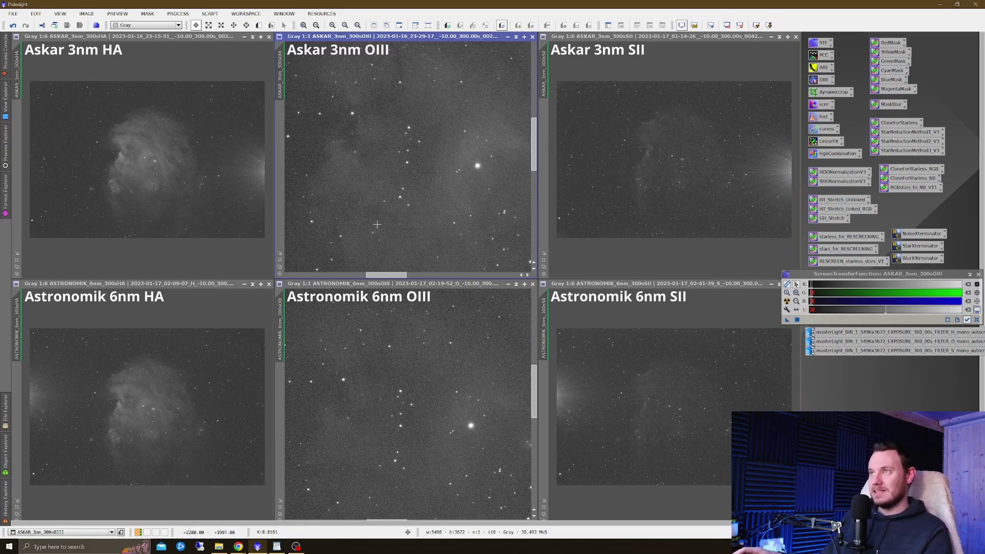
Step: Compare a higher region of the nebula in both OIII frames at 1:1, and return both to the 1:6 view
left_click_drag(380, 217, 393, 209)
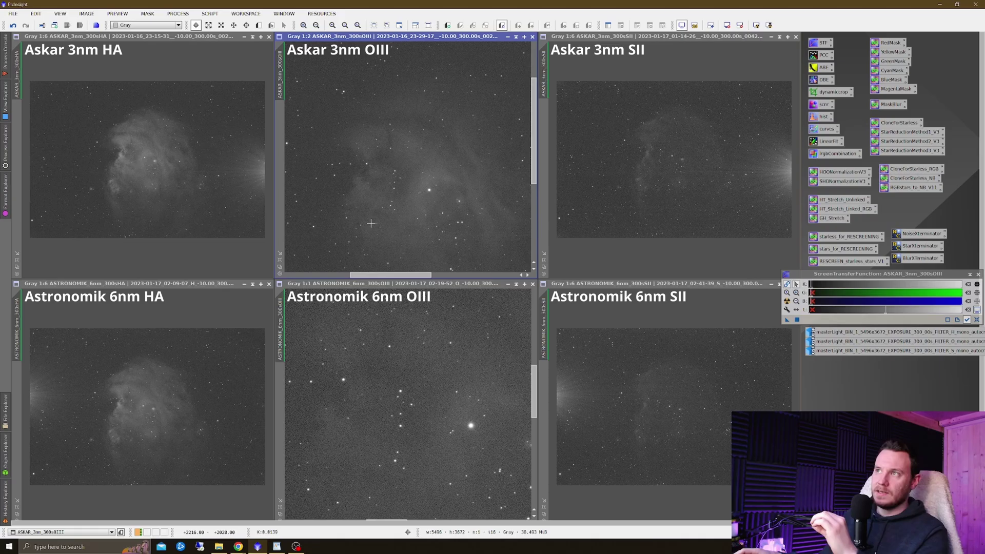
left_click_drag(534, 146, 534, 130)
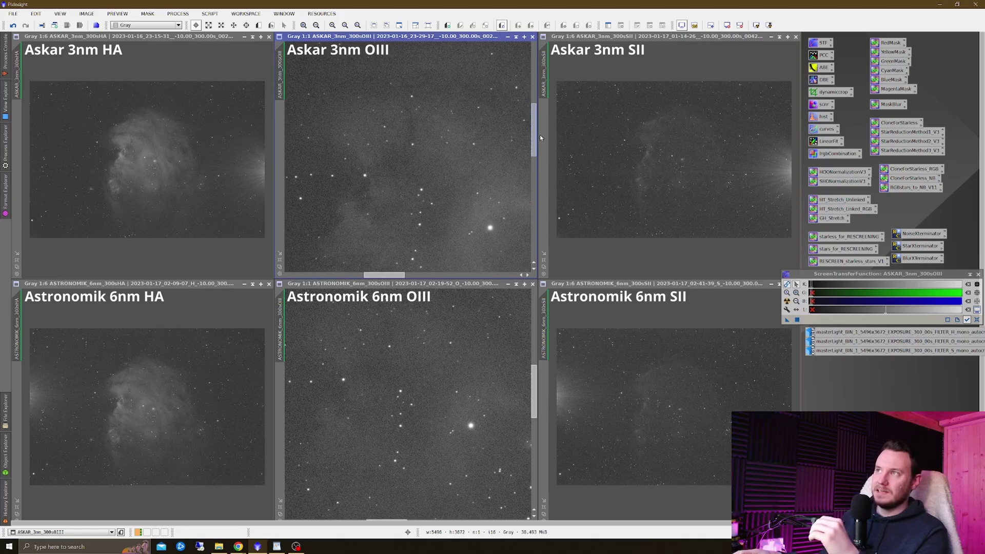
left_click_drag(280, 72, 297, 325)
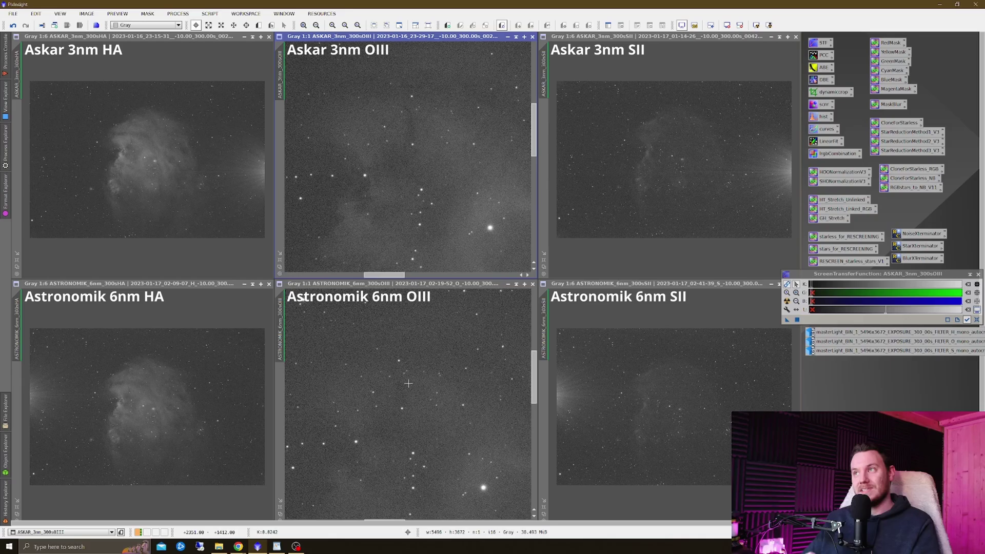
scroll(336, 151, "down", 5)
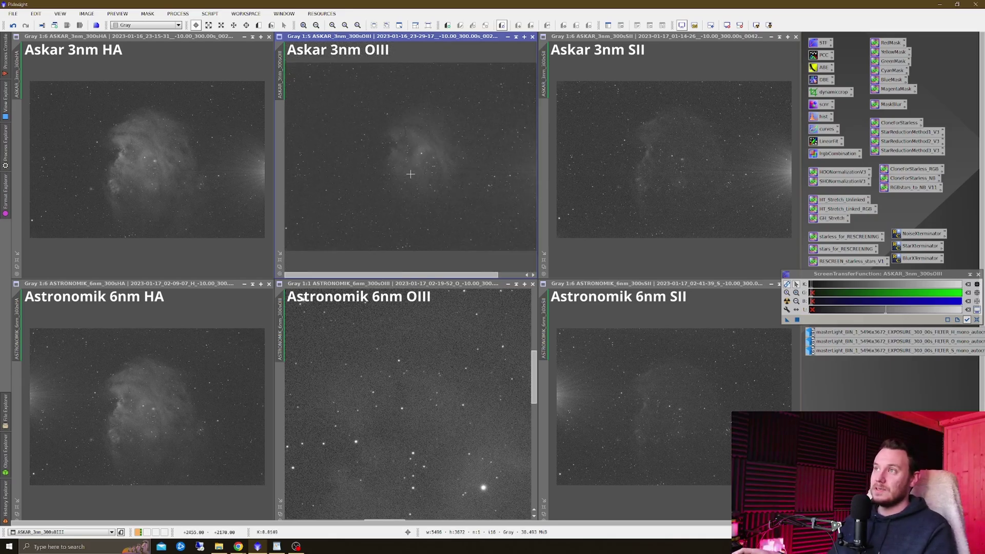
scroll(398, 358, "down", 4)
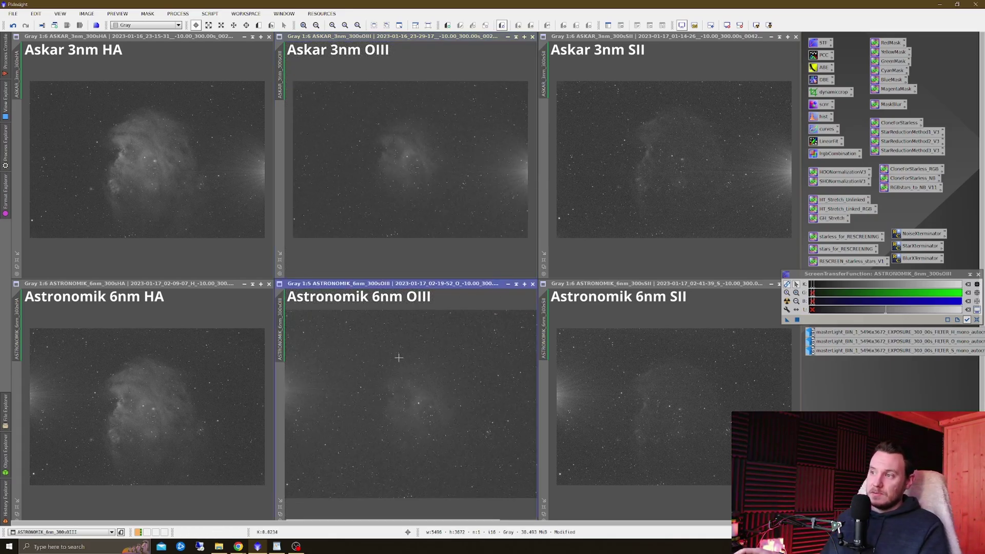
scroll(398, 357, "down", 1)
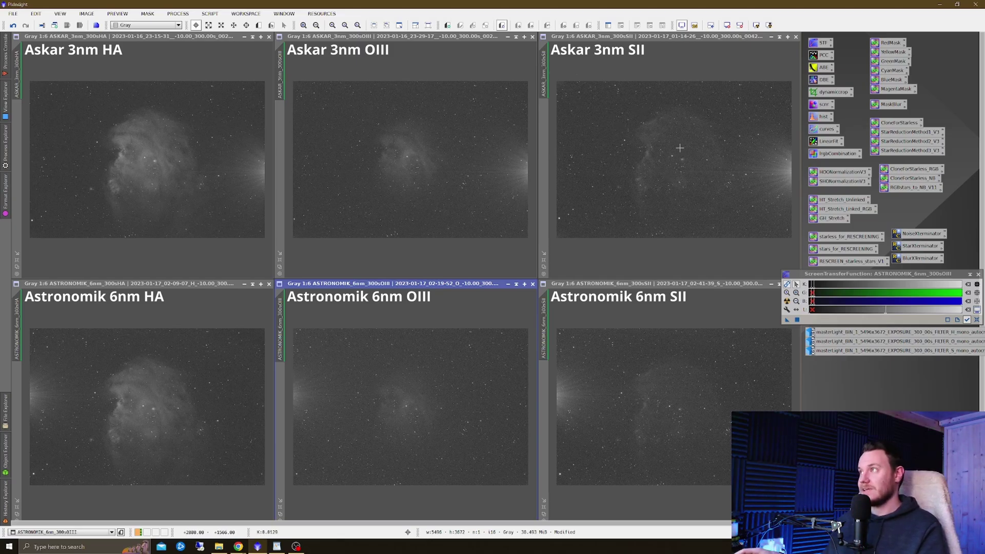
Step: Compare the nebula's bright left edge in both SII frames at 1:1 with matching views, and revisit the two OIII frames
scroll(680, 148, "up", 4)
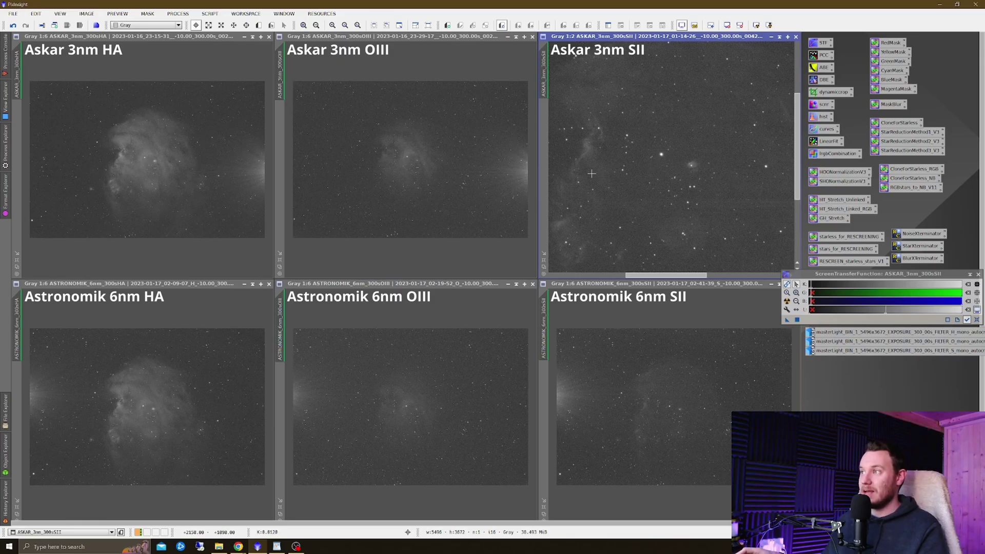
scroll(591, 174, "up", 1)
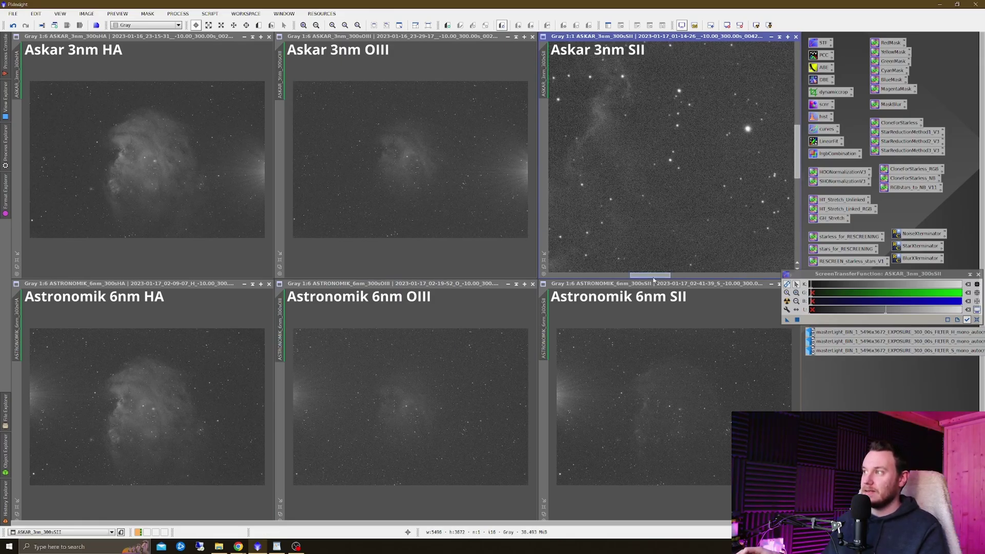
left_click_drag(653, 279, 648, 279)
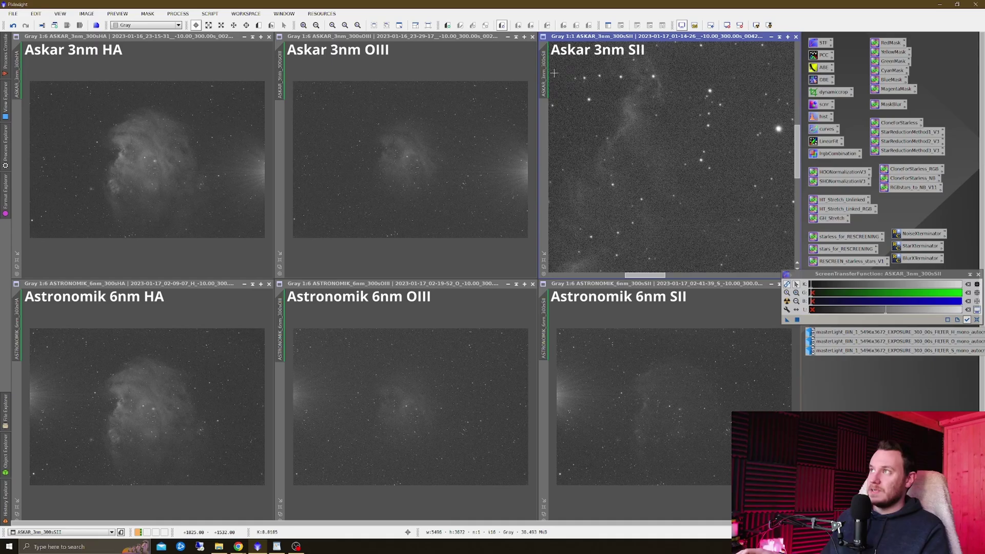
left_click_drag(545, 66, 544, 323)
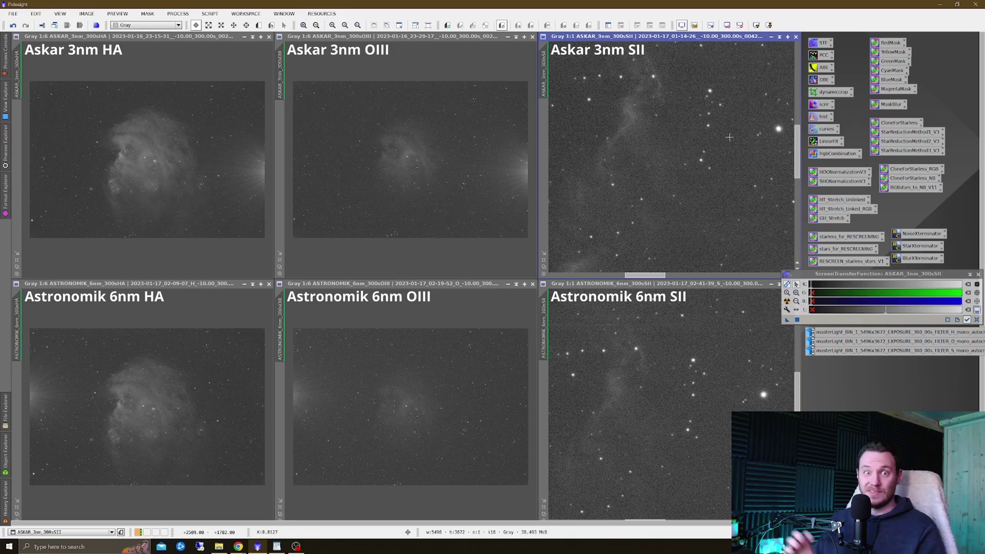
left_click(405, 221)
left_click(402, 378)
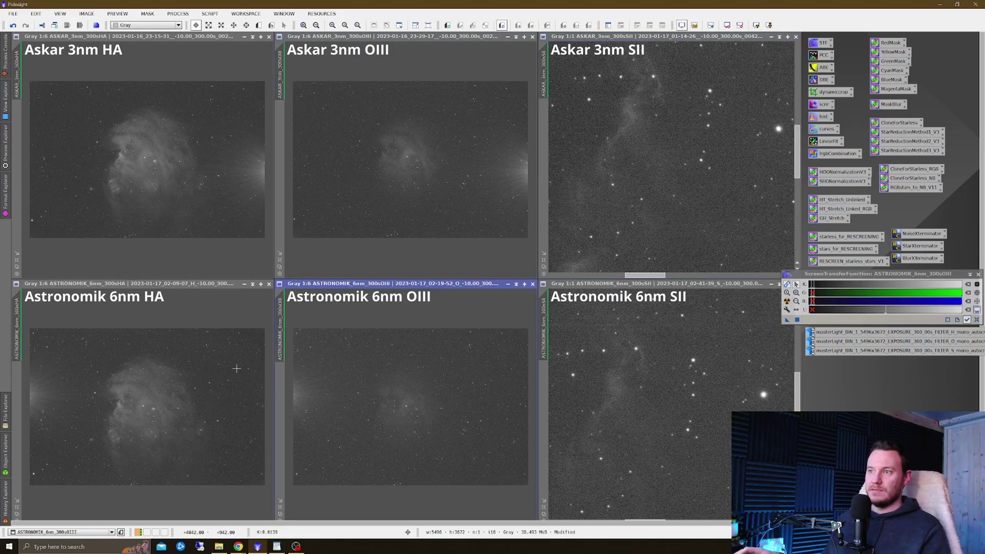
Step: Return both the Astronomik and Askar SII frames to the 1:6 view
left_click(687, 356)
scroll(687, 356, "down", 2)
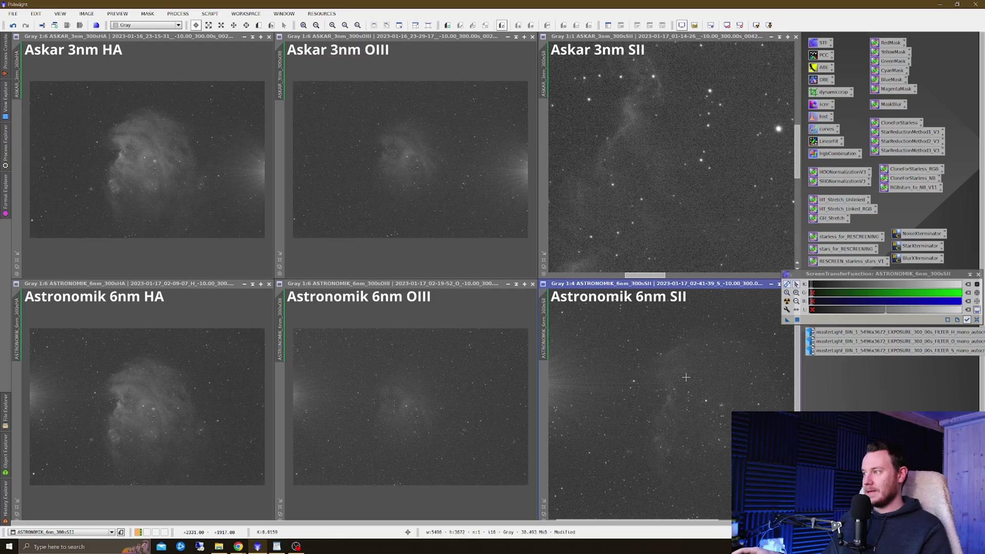
scroll(686, 377, "down", 1)
scroll(692, 202, "down", 2)
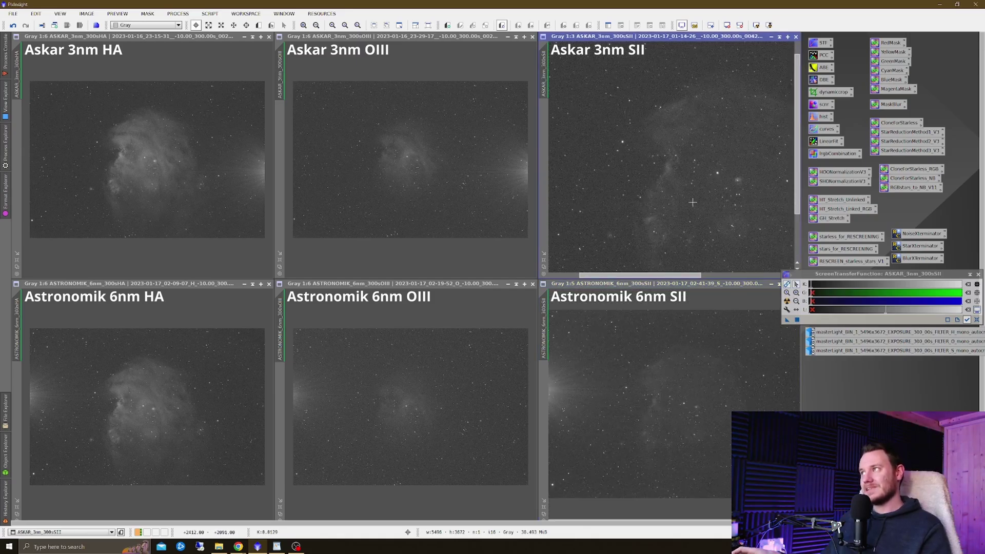
scroll(692, 203, "down", 2)
scroll(691, 204, "down", 1)
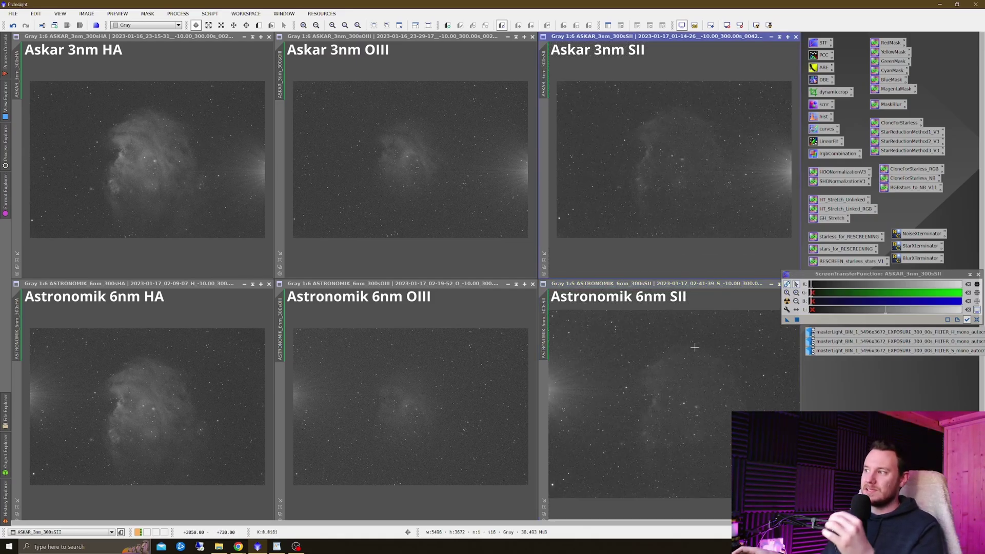
scroll(694, 348, "down", 1)
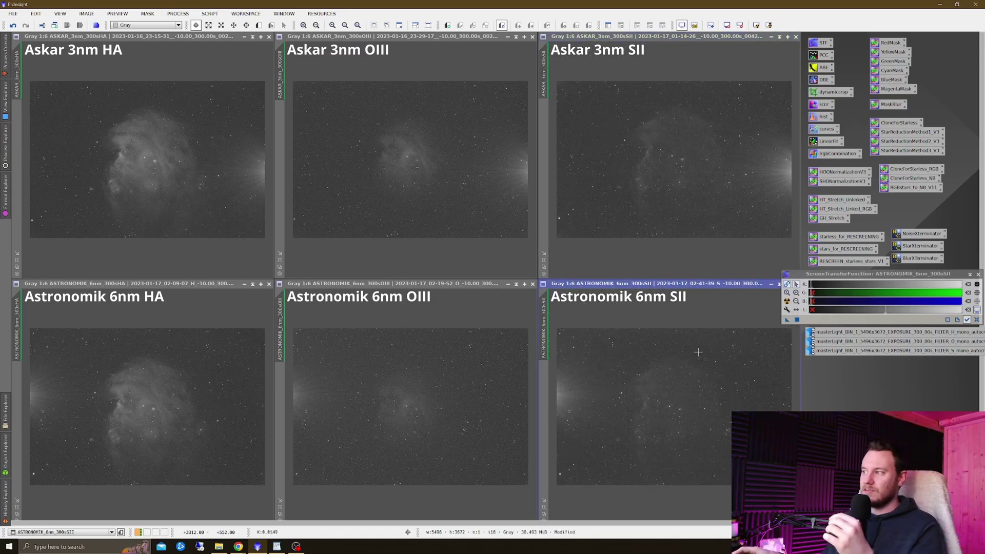
Step: Switch to the WordPad notes and compare the mean ADU values of the 3nm and 6nm OIII frames
left_click(276, 547)
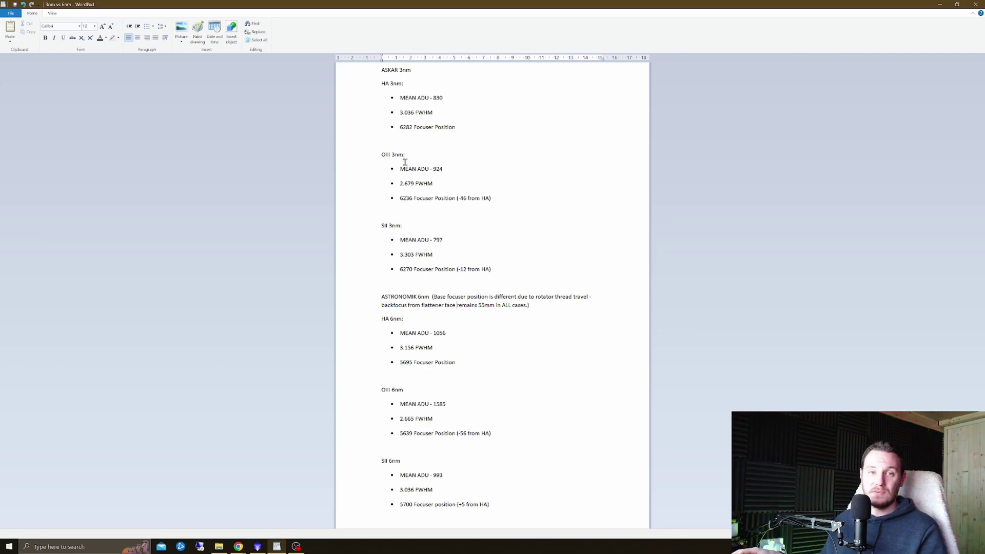
double_click(438, 168)
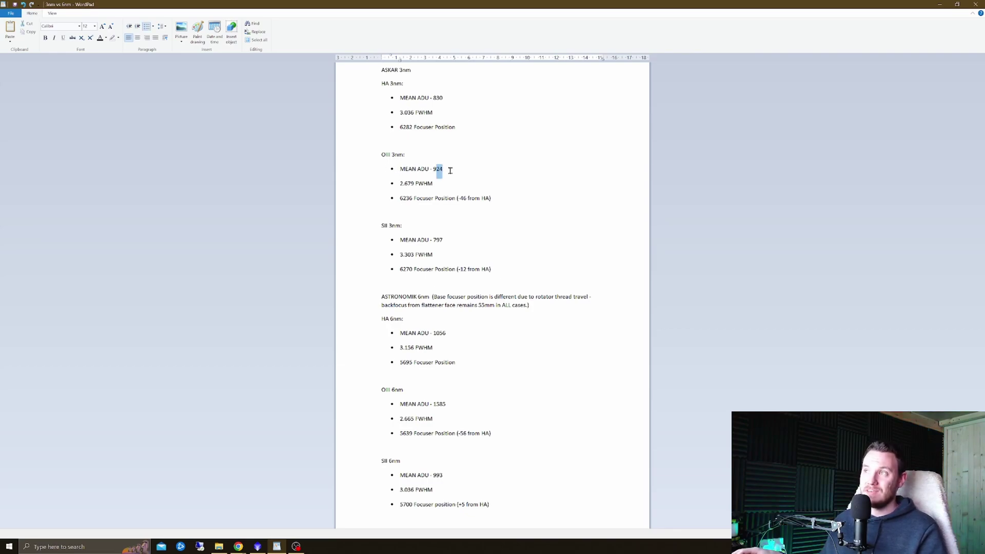
left_click(446, 169)
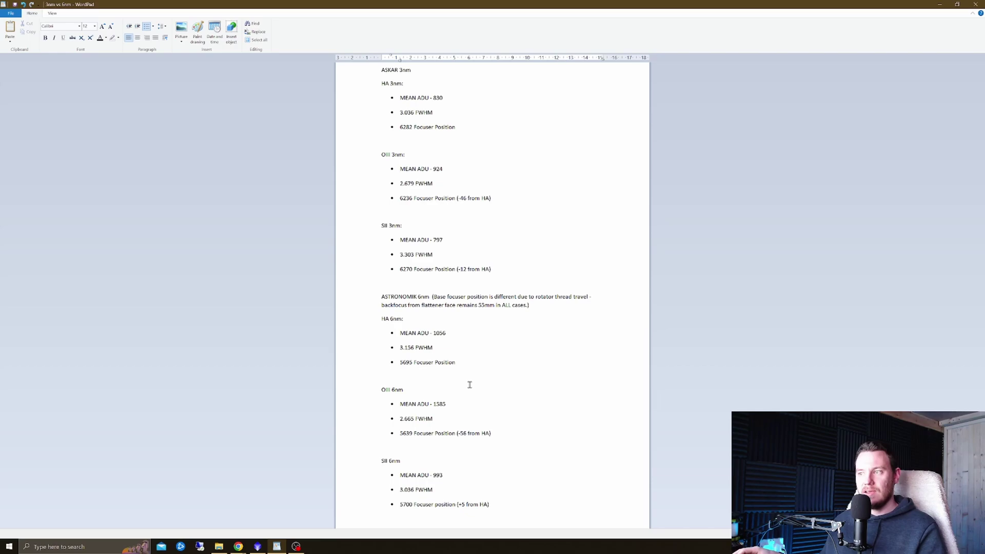
double_click(436, 403)
left_click(452, 404)
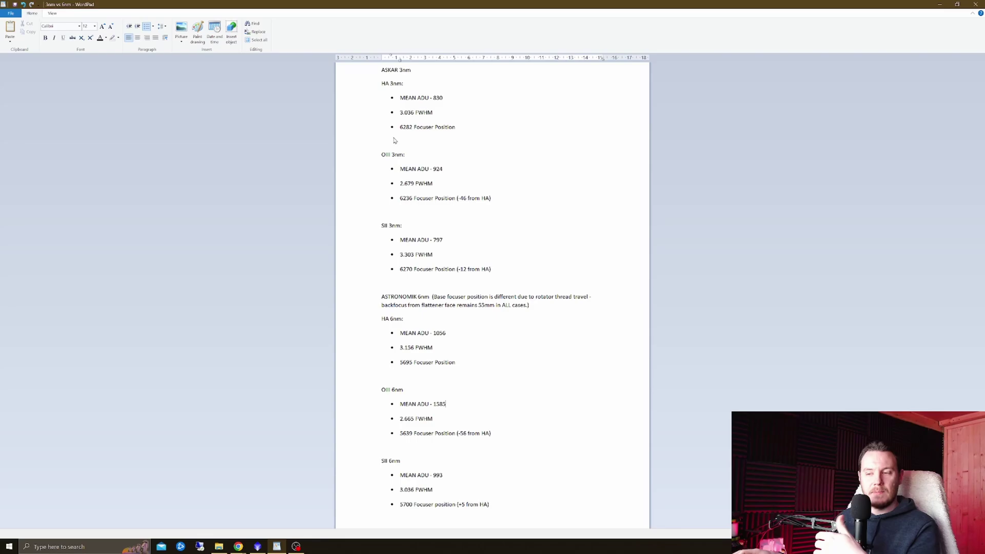
Step: Switch to PixInsight, activate the Askar HA frame and choose the FWHMEccentricity image analysis script
left_click(257, 546)
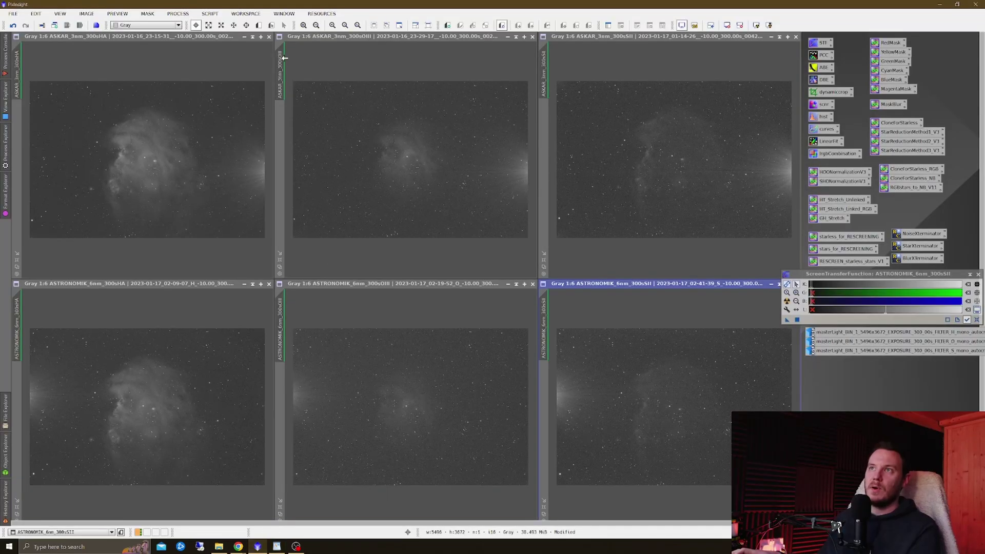
left_click(146, 71)
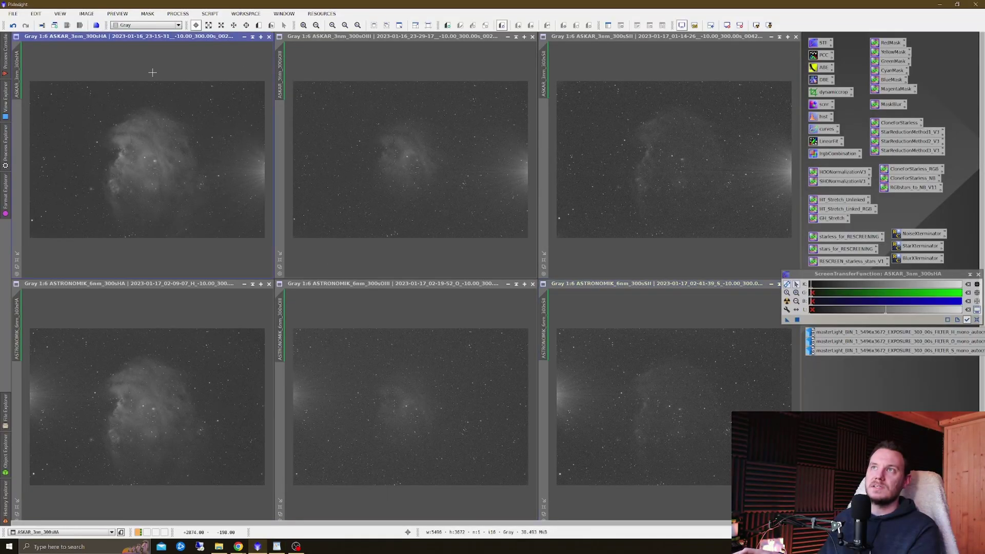
left_click(218, 15)
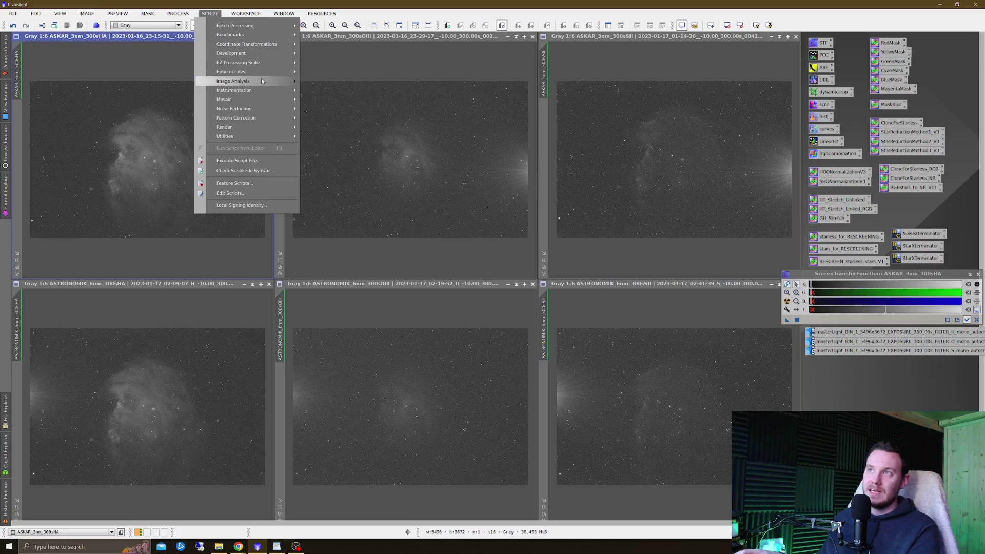
mouse_move(260, 80)
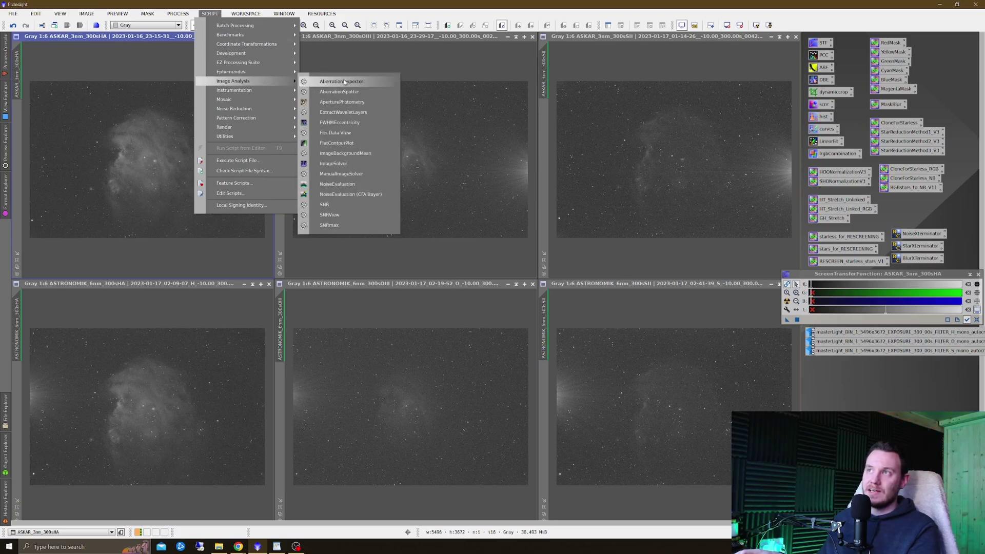
left_click(344, 122)
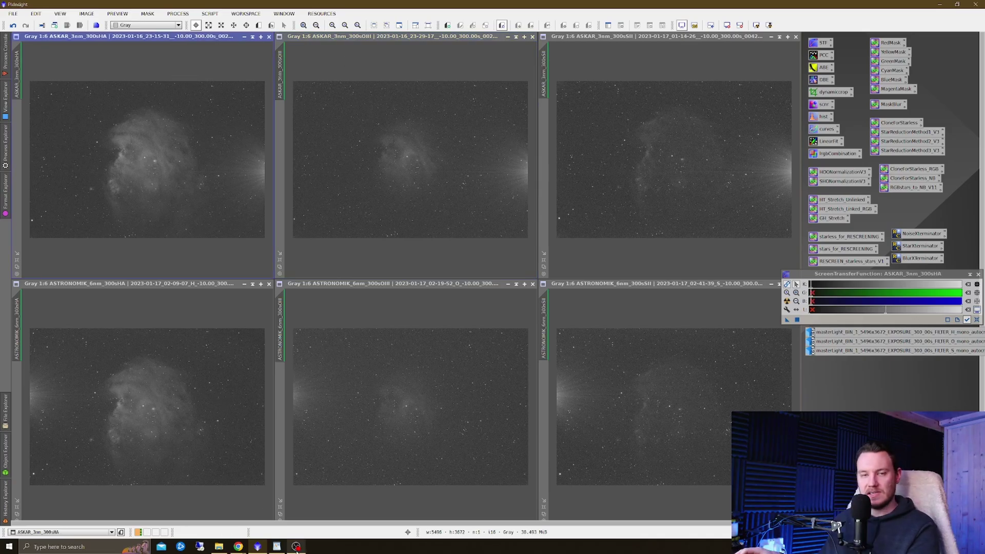
Step: Switch to the WordPad notes and compare the FWHM values of the 3nm and 6nm SII frames
mouse_move(296, 548)
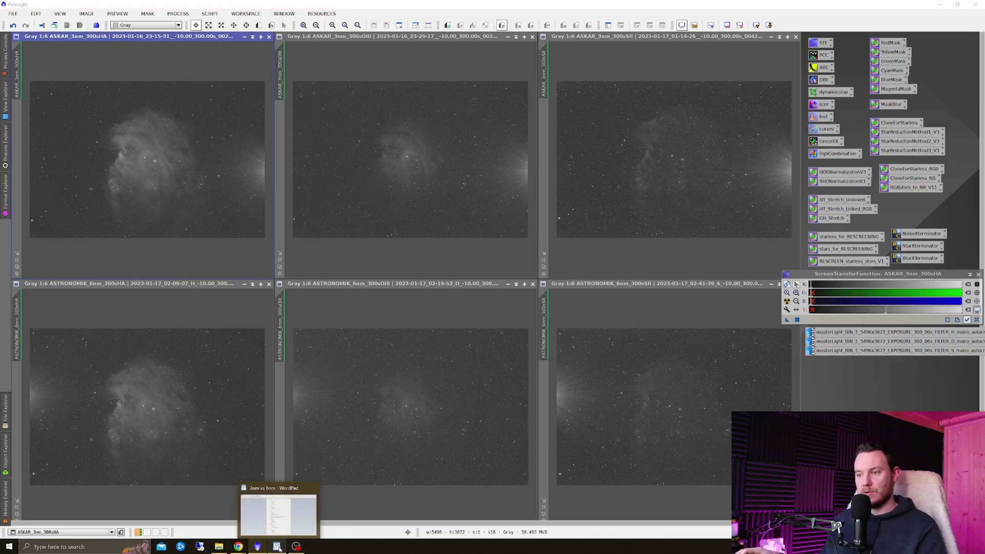
left_click(277, 547)
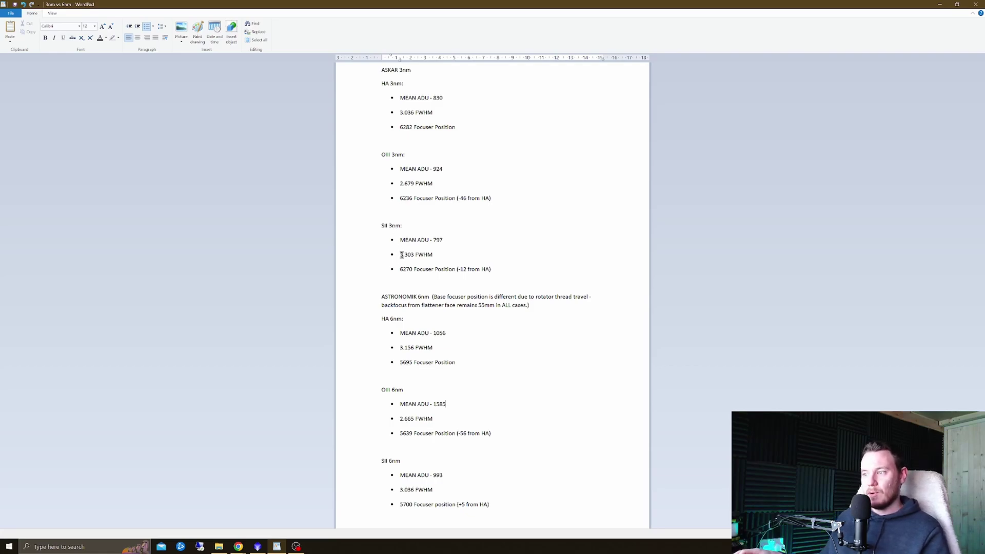
left_click_drag(402, 255, 416, 255)
left_click(477, 253)
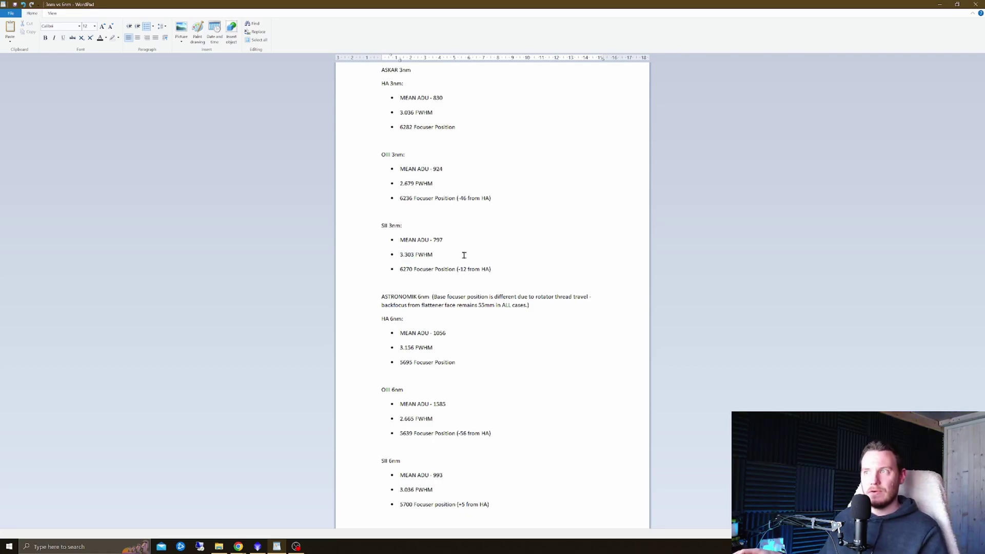
left_click_drag(409, 490, 401, 490)
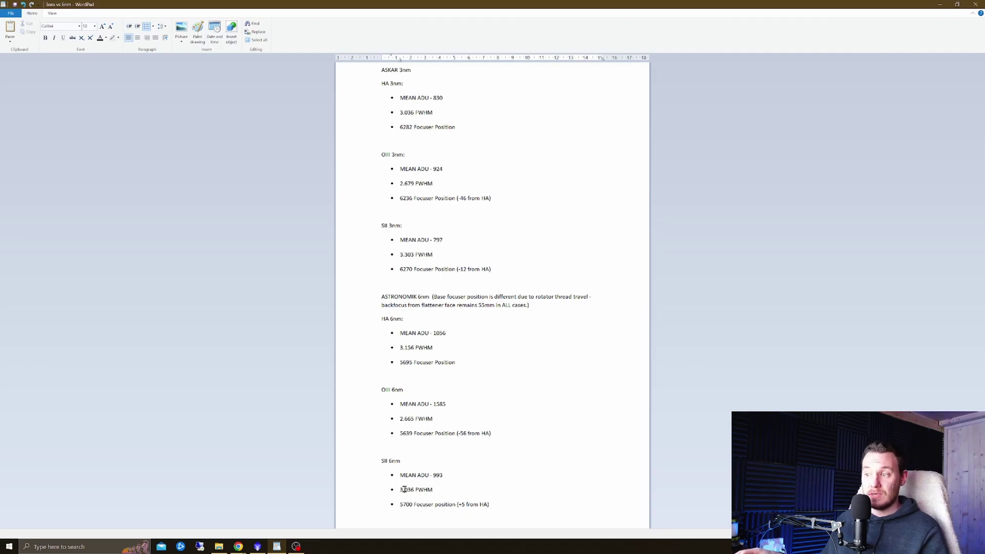
left_click(414, 490)
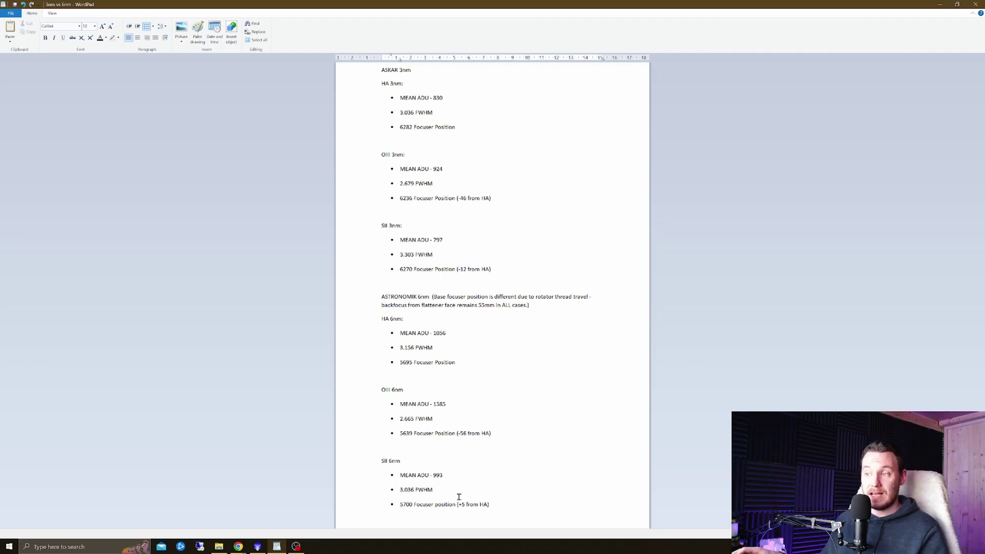
left_click(459, 497)
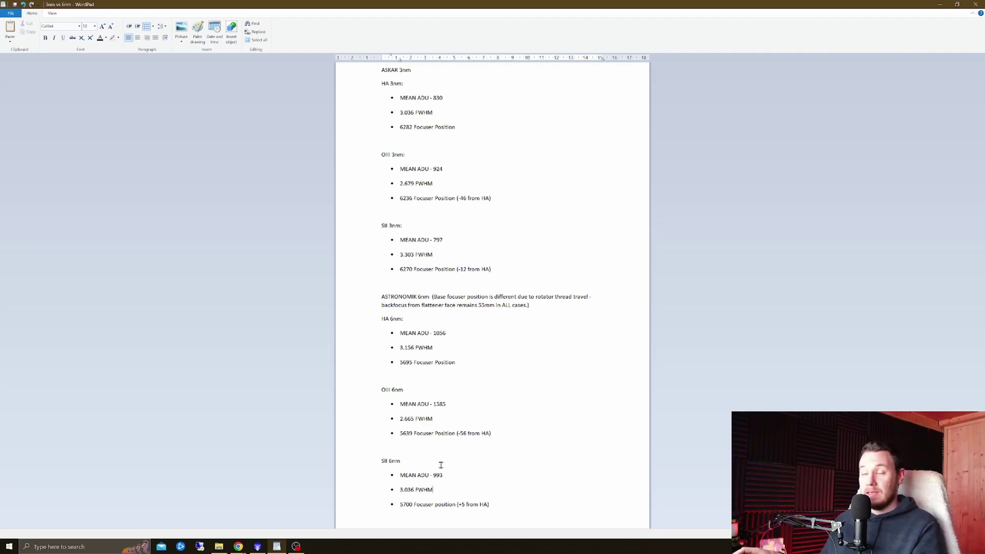
Step: Switch to PixInsight and compare the same stars in both SII frames at 2:1, applying the Astronomik view to the Askar frame
left_click(257, 548)
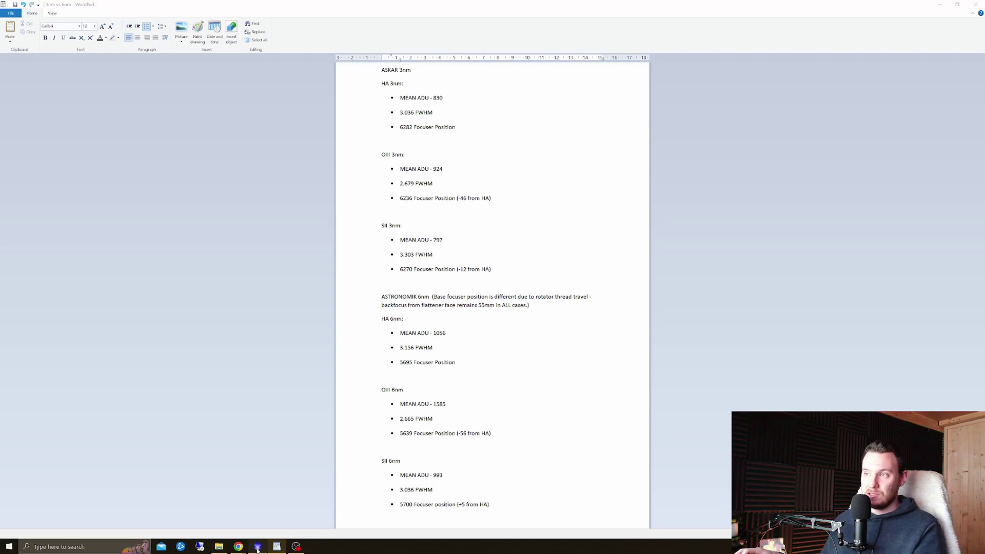
left_click(673, 408)
scroll(653, 408, "up", 3)
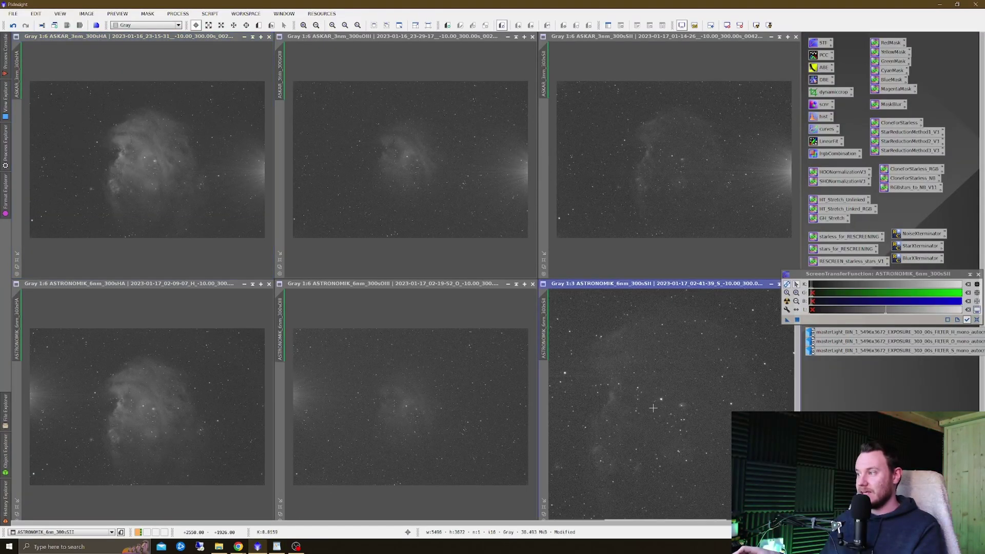
scroll(654, 408, "up", 3)
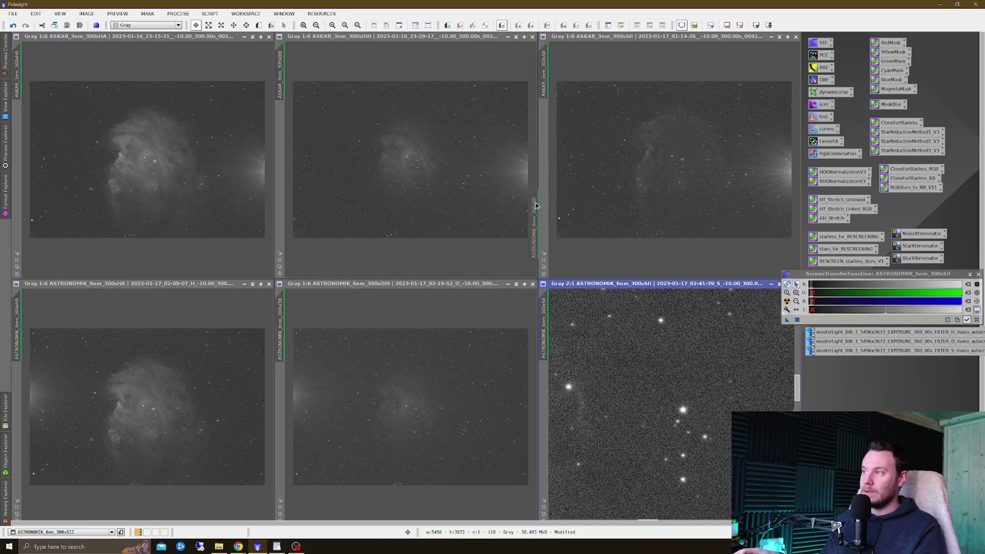
left_click_drag(535, 206, 546, 67)
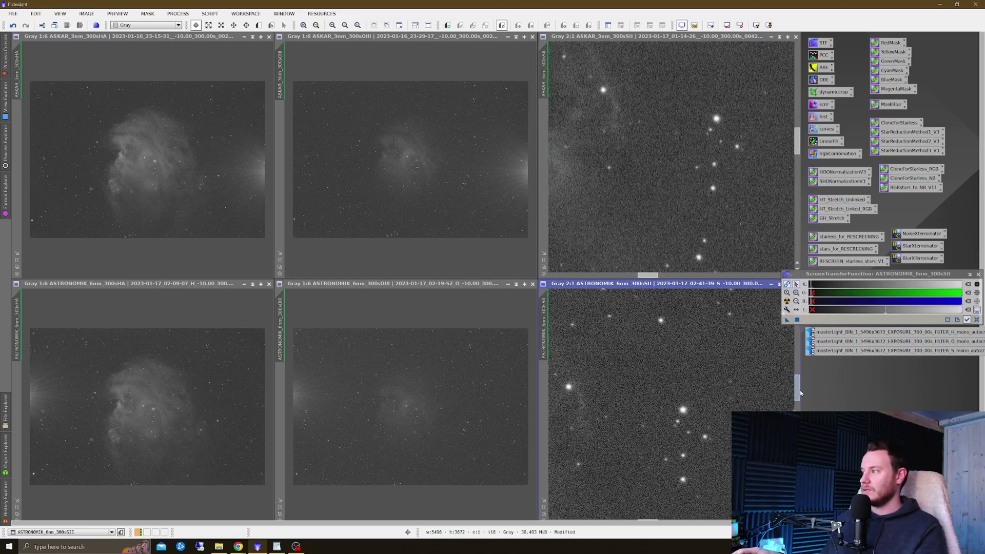
scroll(799, 392, "down", 4)
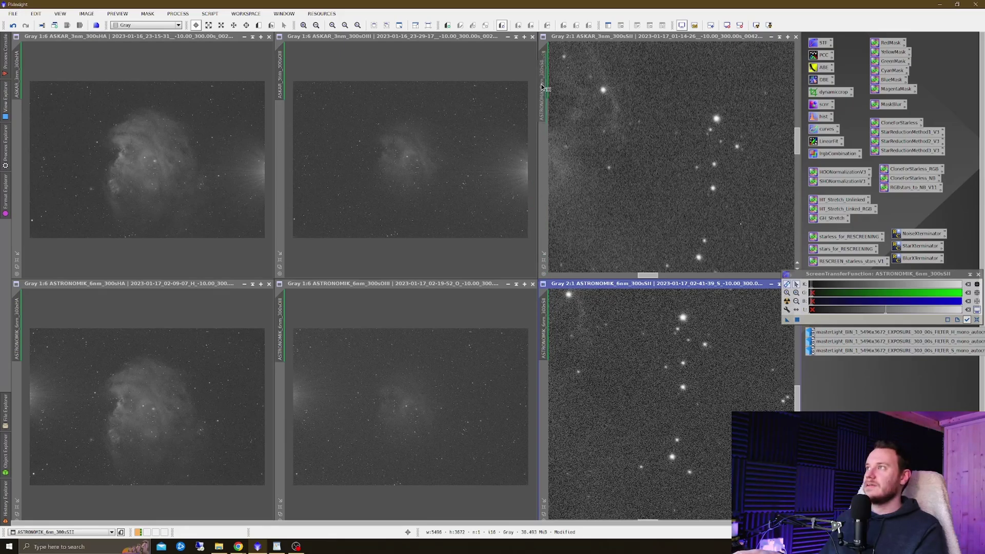
scroll(604, 122, "down", 3)
scroll(754, 149, "up", 1)
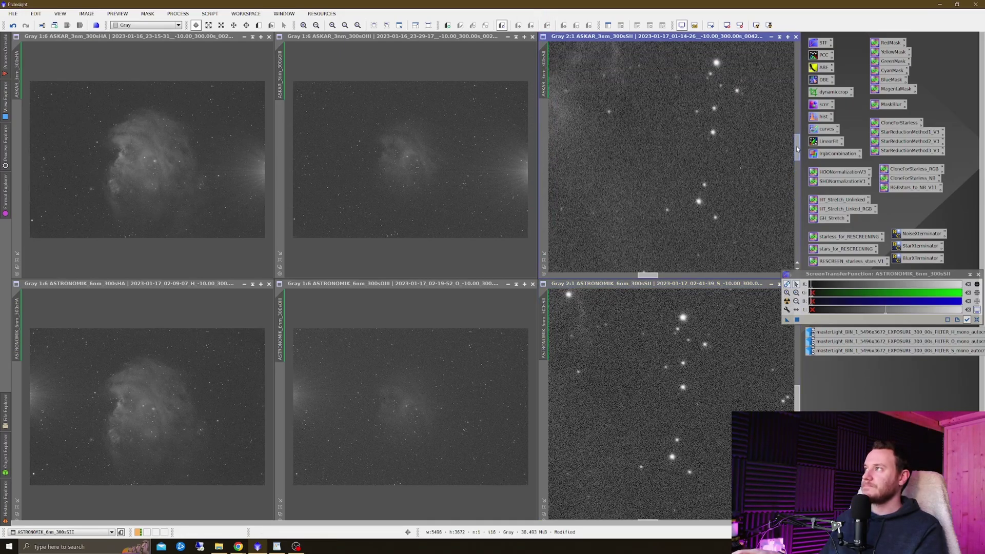
Step: Zoom both SII frames out from 2:1 to the full 1:6 view
left_click(764, 168)
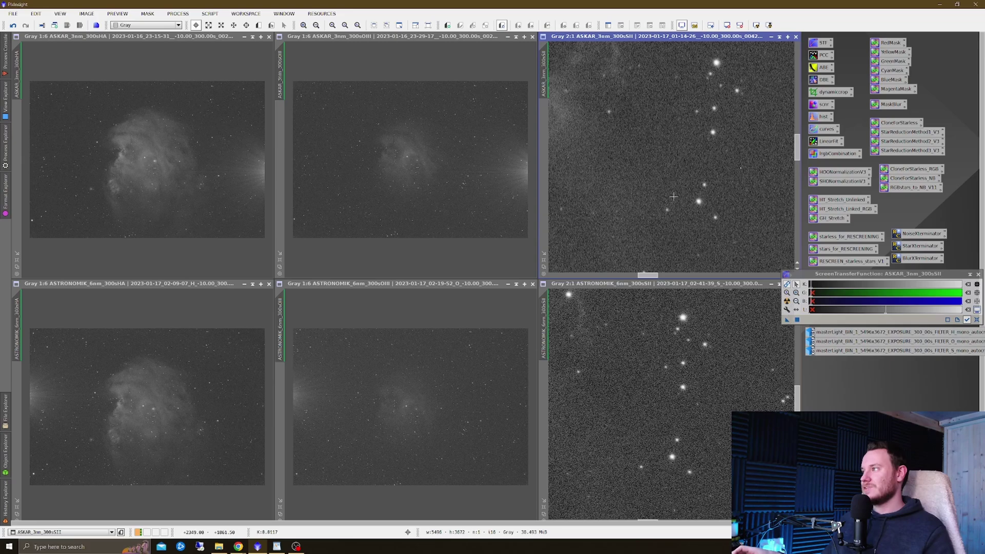
scroll(672, 197, "down", 3)
scroll(672, 198, "down", 2)
scroll(648, 374, "down", 6)
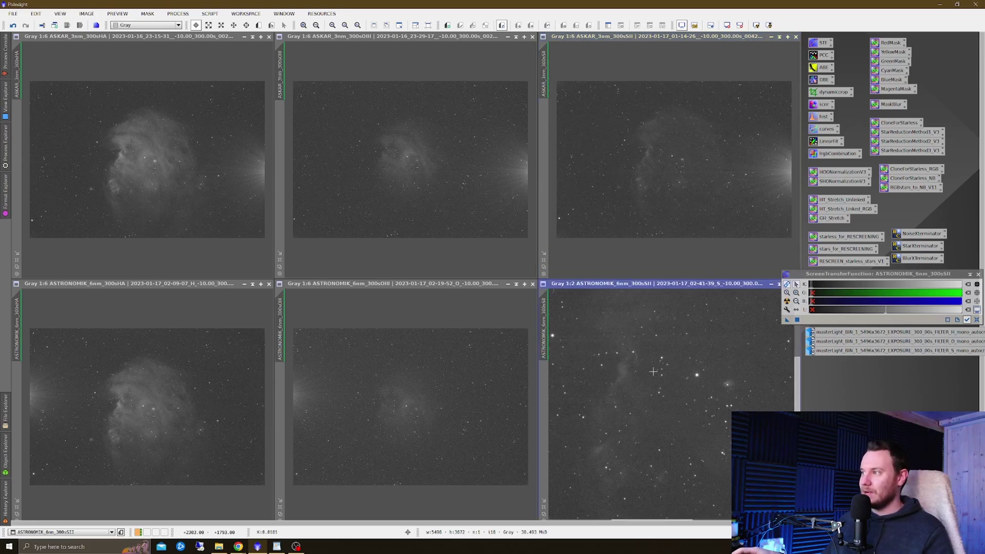
Step: Switch to the WordPad notes and check the focuser position listed for the Askar 3nm HA frame
key("alt+Tab")
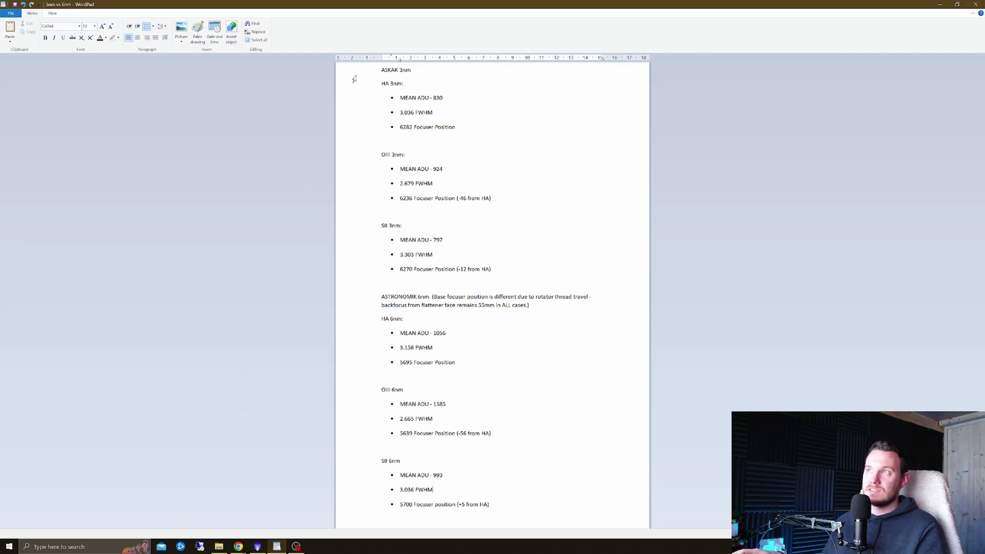
left_click_drag(400, 131, 413, 134)
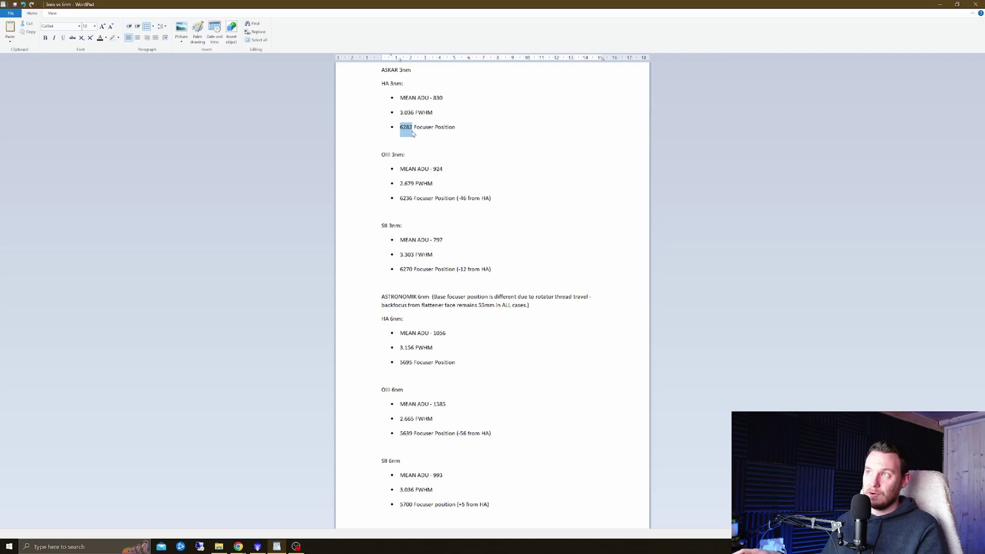
left_click(419, 136)
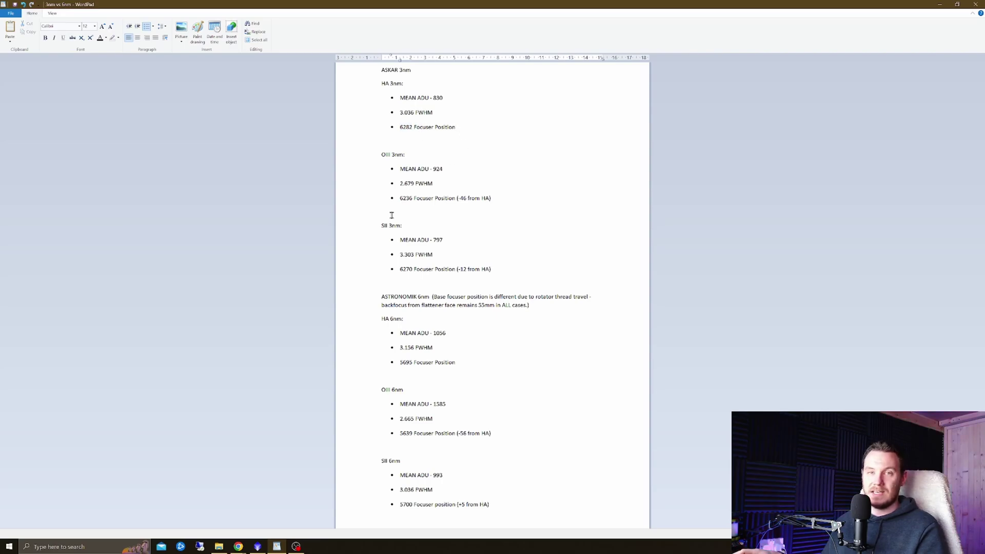
Step: Switch to PixInsight and open the FITS header of the Askar HA frame to examine its focuser position entries
left_click(258, 546)
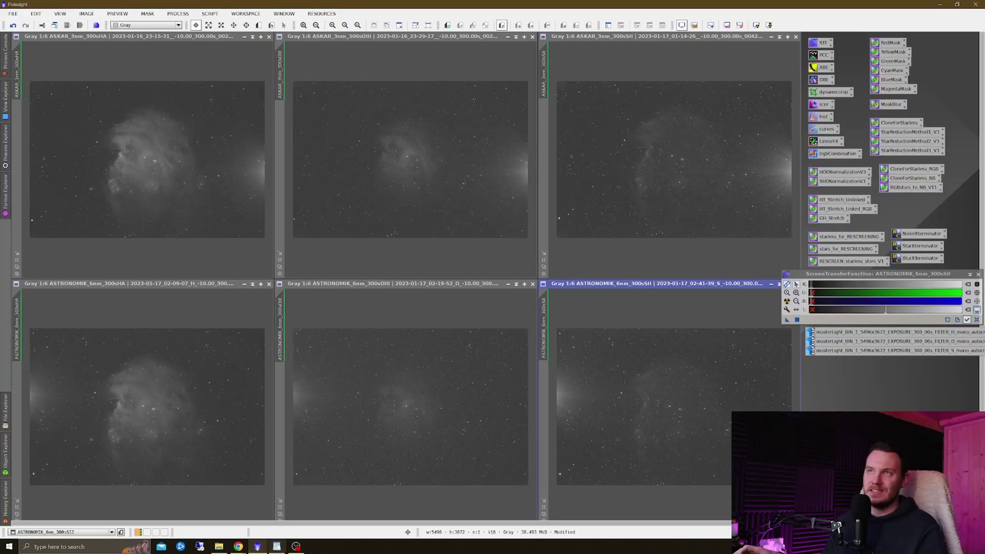
left_click(133, 73)
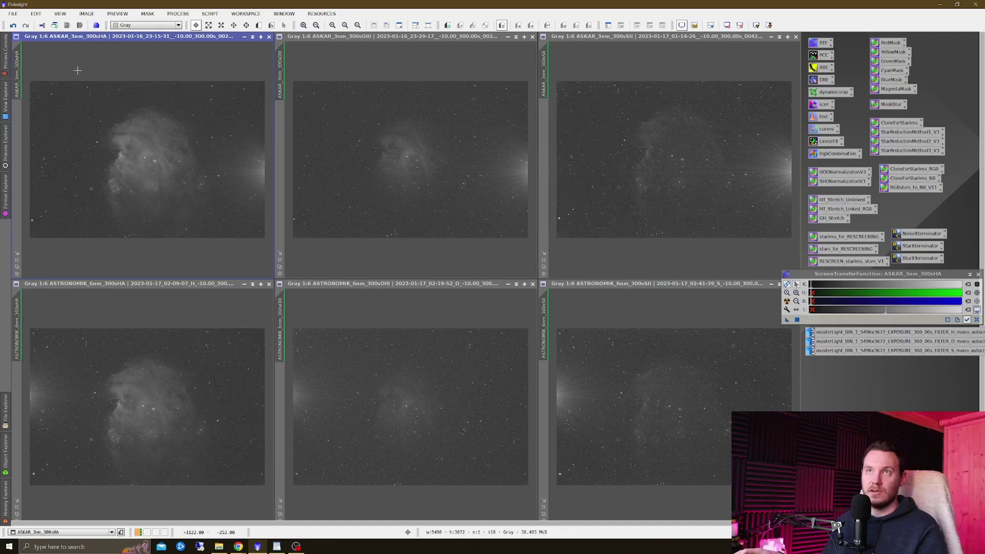
left_click(13, 14)
left_click(13, 14)
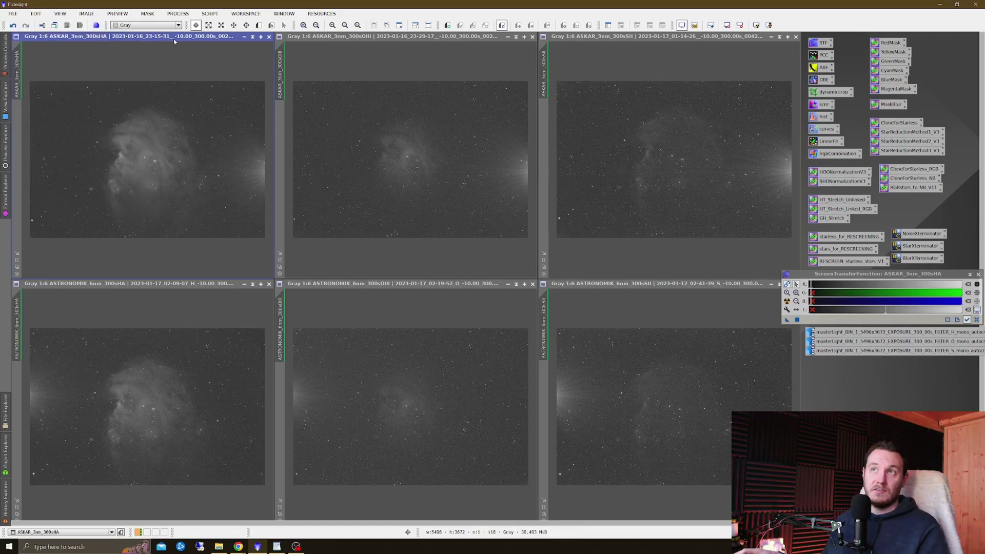
left_click(14, 14)
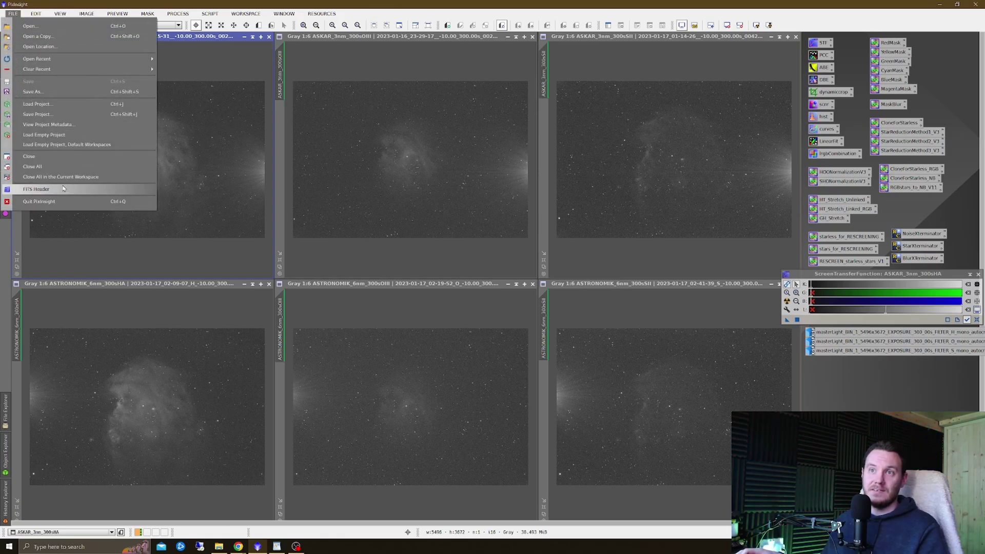
left_click(36, 189)
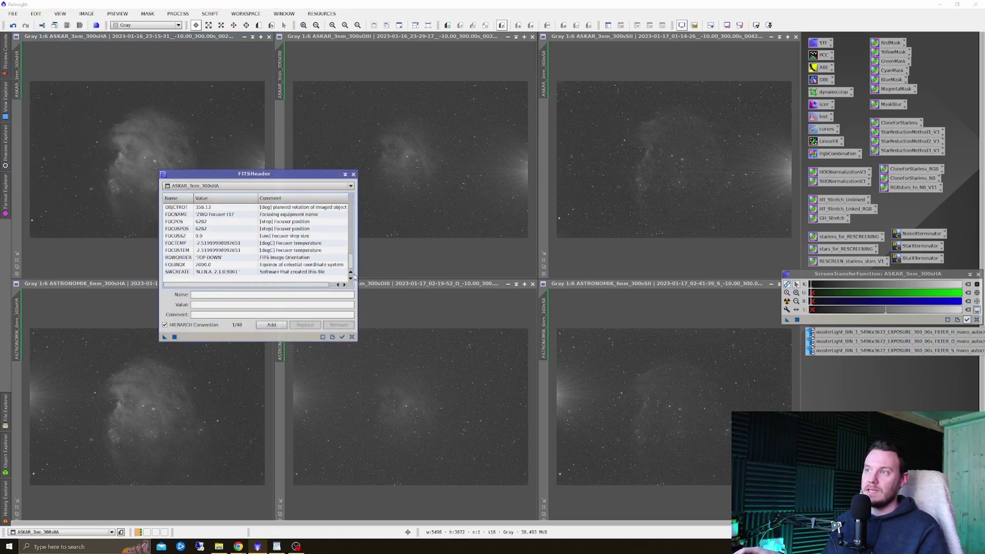
Step: Finish examining the focuser entries in the Askar HA frame's FITS header, and switch to the WordPad notes to compare all focuser positions
scroll(213, 264, "down", 12)
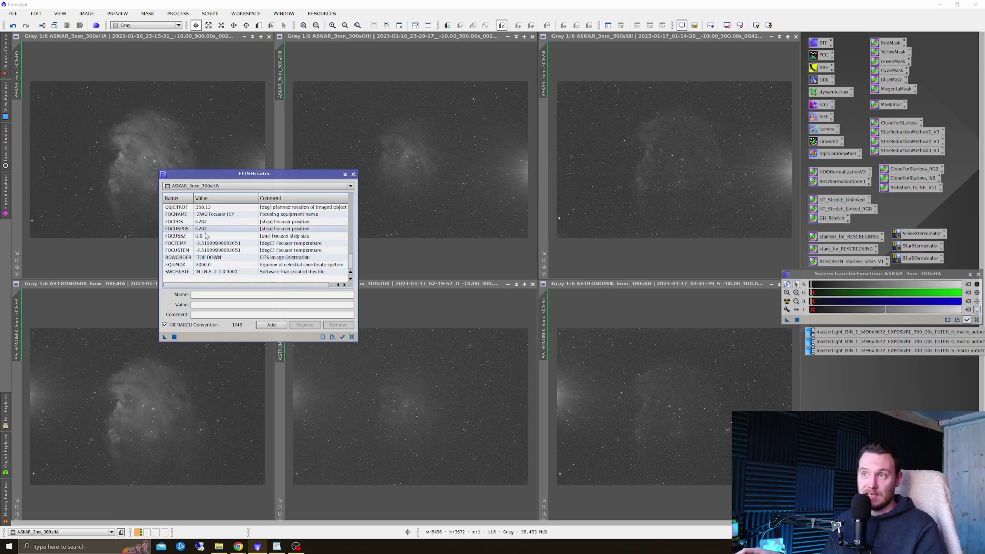
left_click(353, 174)
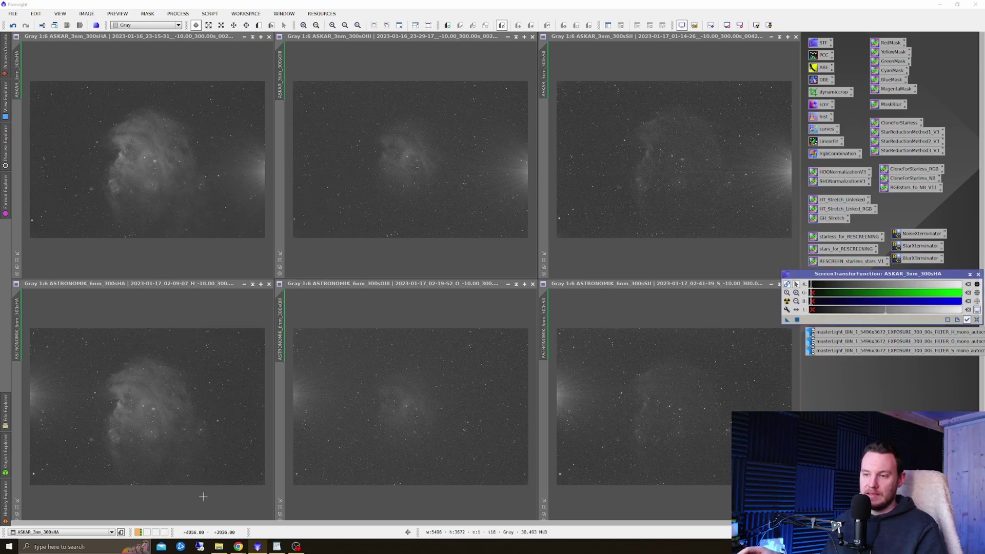
left_click(277, 546)
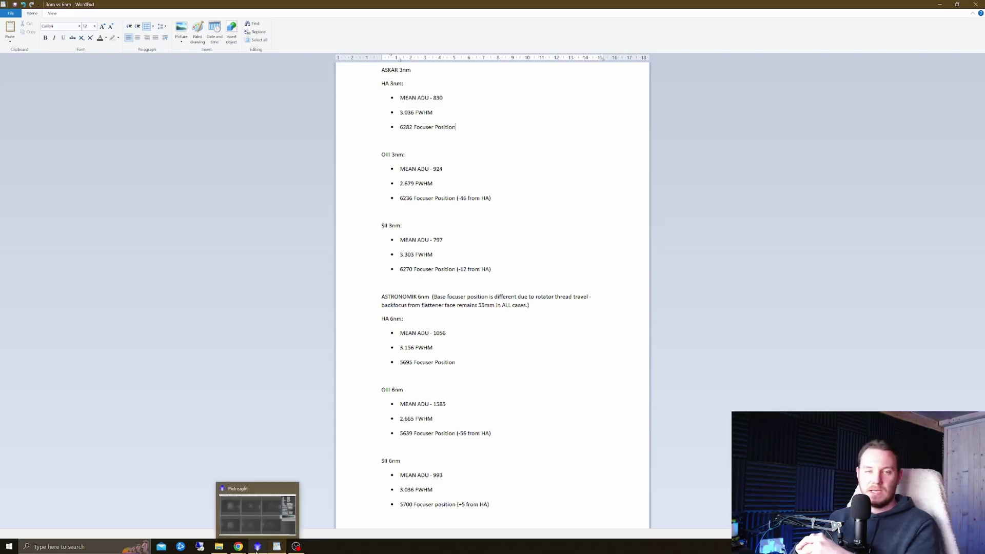
Step: Switch to PixInsight and restore the three minimized H, O and S master light images, with the H master in front for viewing
left_click(257, 551)
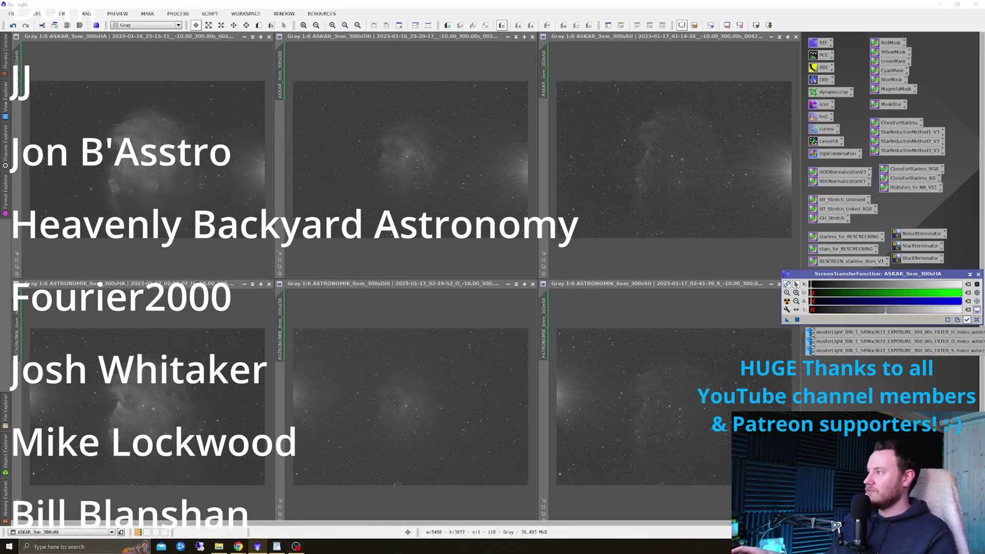
double_click(853, 333)
double_click(859, 341)
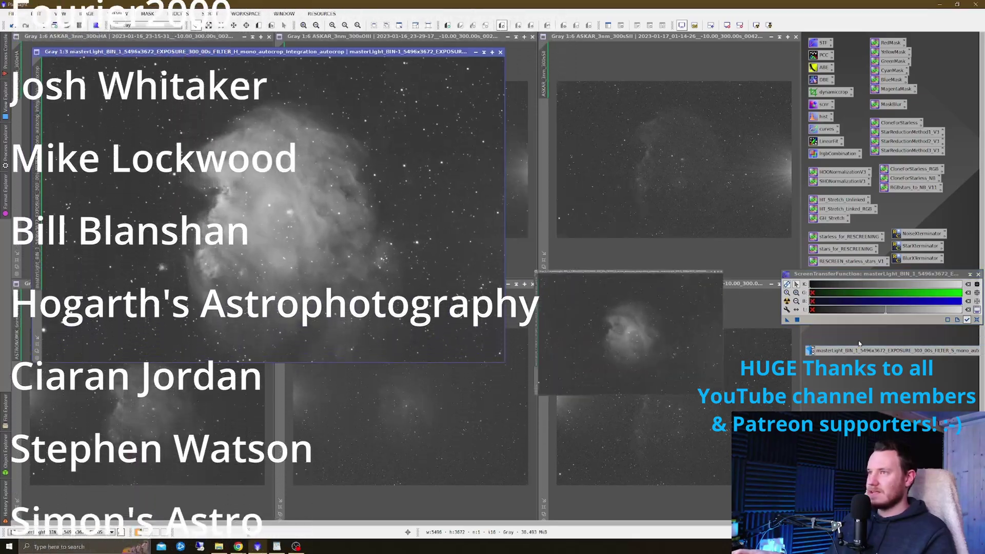
double_click(863, 351)
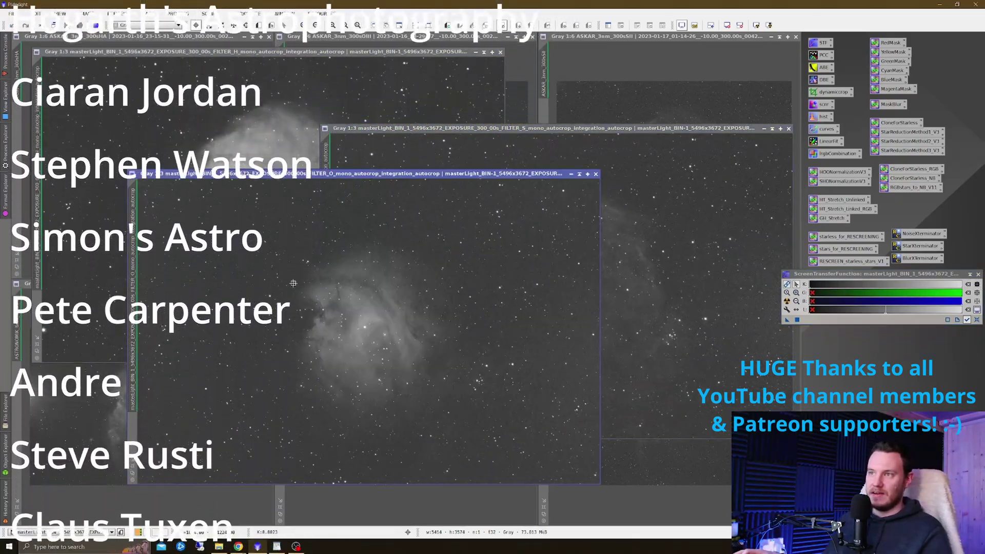
left_click(239, 116)
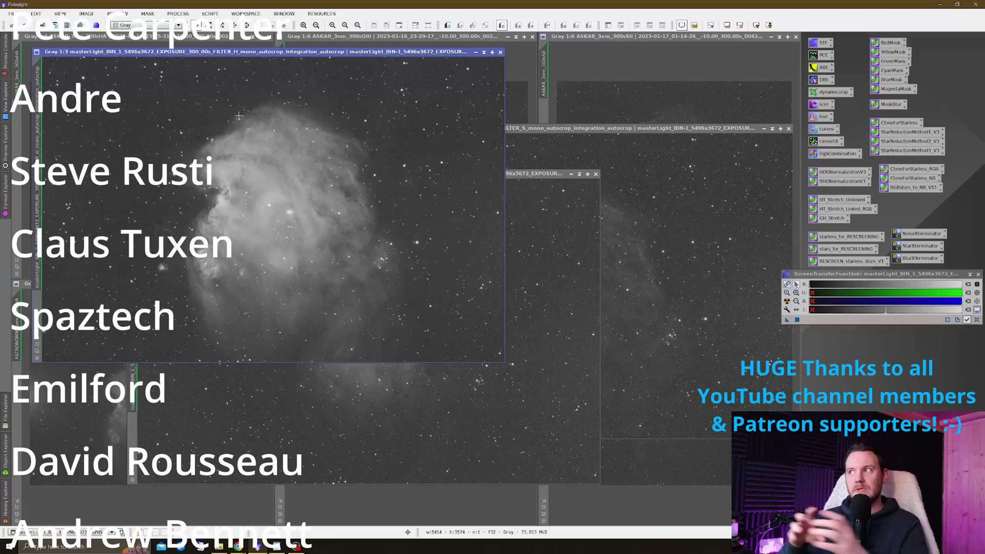